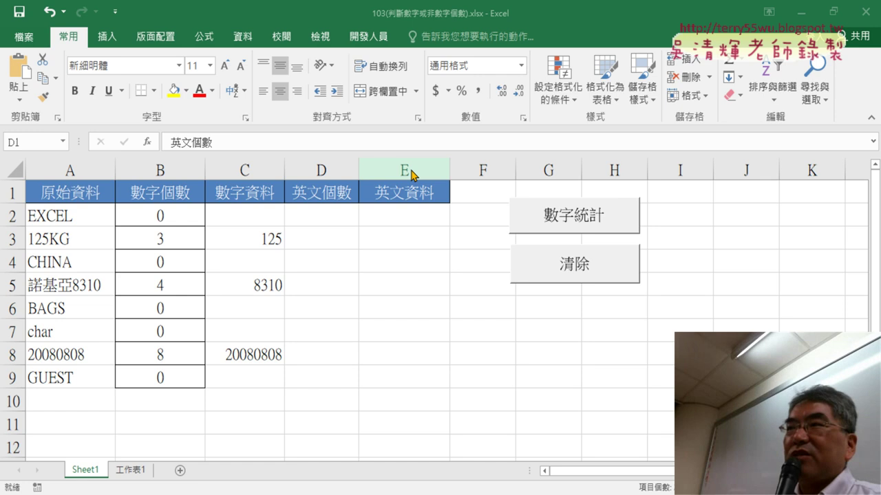
Select worksheet columns B–C, then columns D–E.
mouse_move(406, 171)
left_mouse_down()
mouse_move(321, 171)
mouse_move(406, 171)
left_mouse_up()
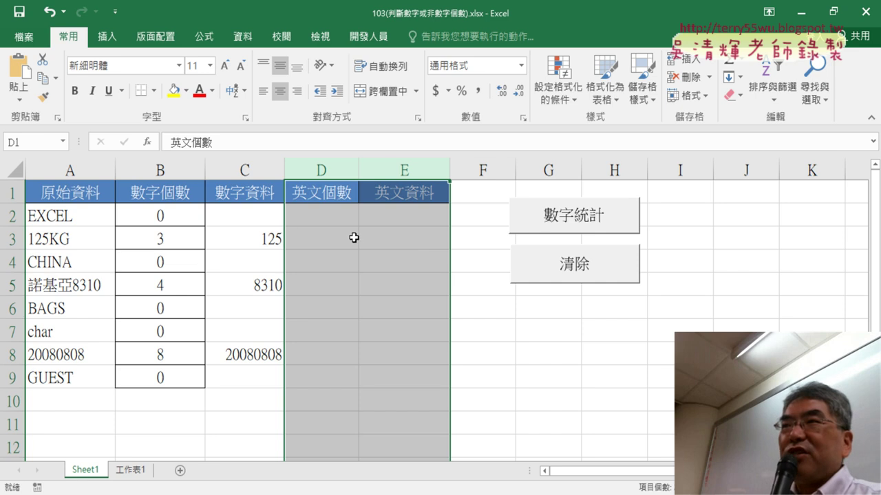
left_click_drag(174, 170, 232, 171)
left_click(340, 171)
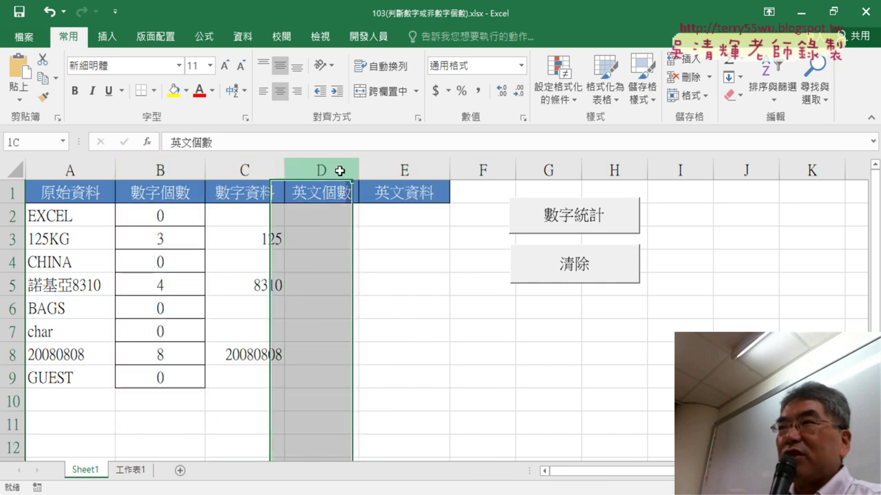
left_click_drag(339, 171, 391, 168)
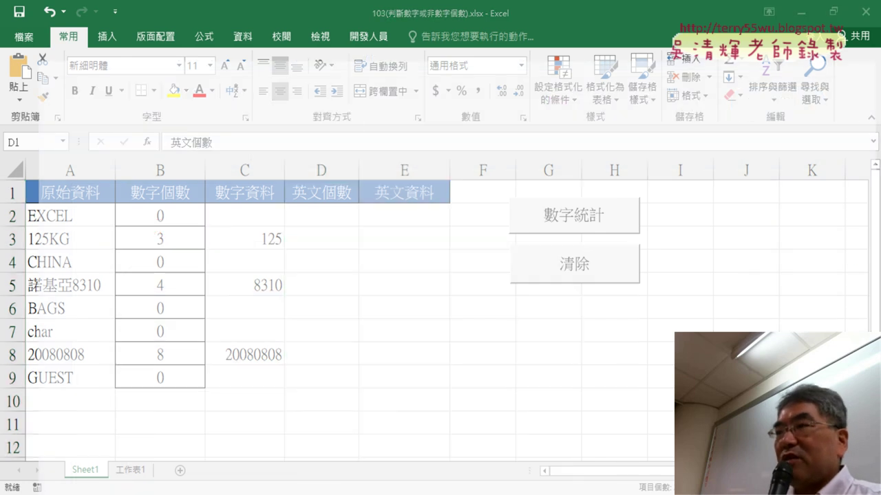
In Google Drive, select the 103_判斷數字或非數字個數.docx and 104英文與非英文個數 files.
left_click(46, 17)
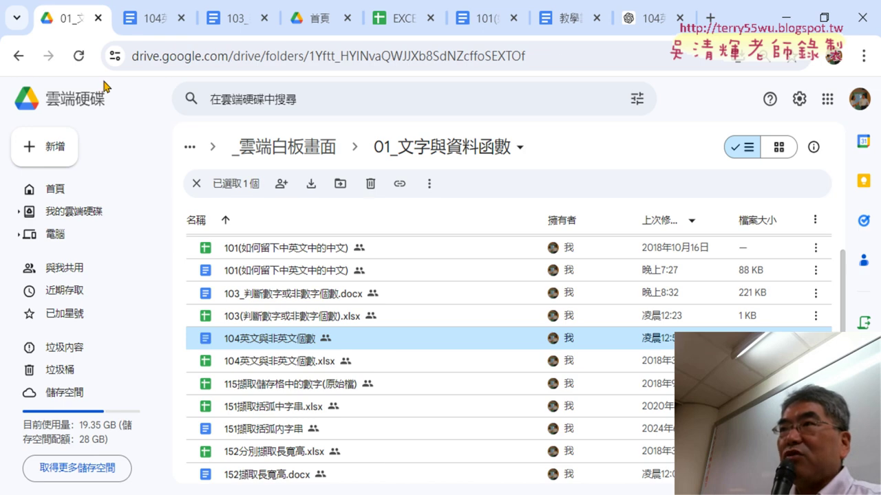
left_click(242, 296)
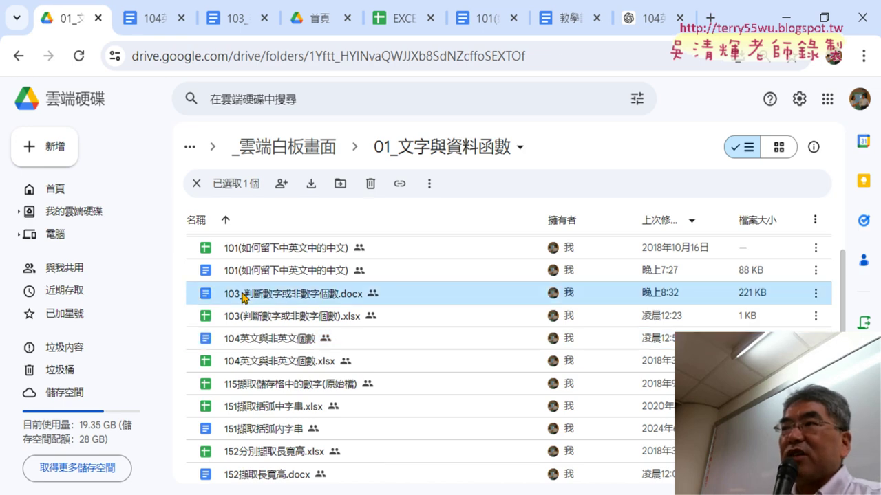
left_click(252, 342)
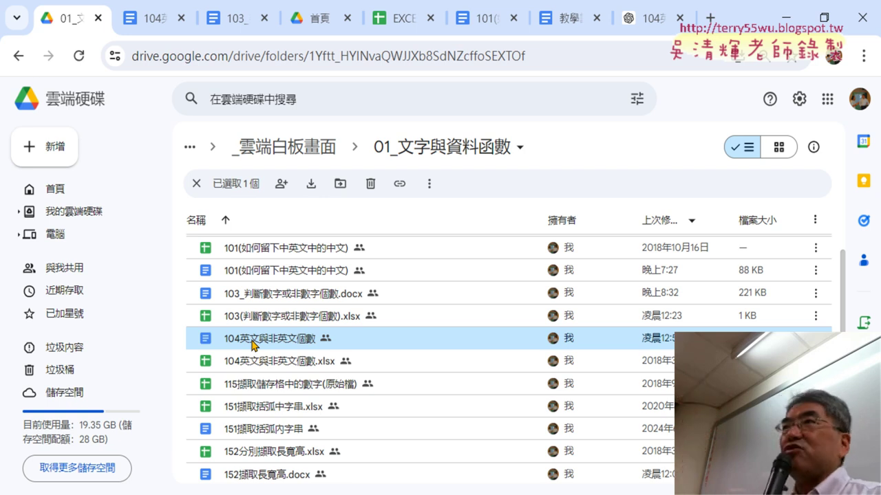
Open the 104英文與非英文個數 document and scroll down to its VBA code.
double_click(252, 346)
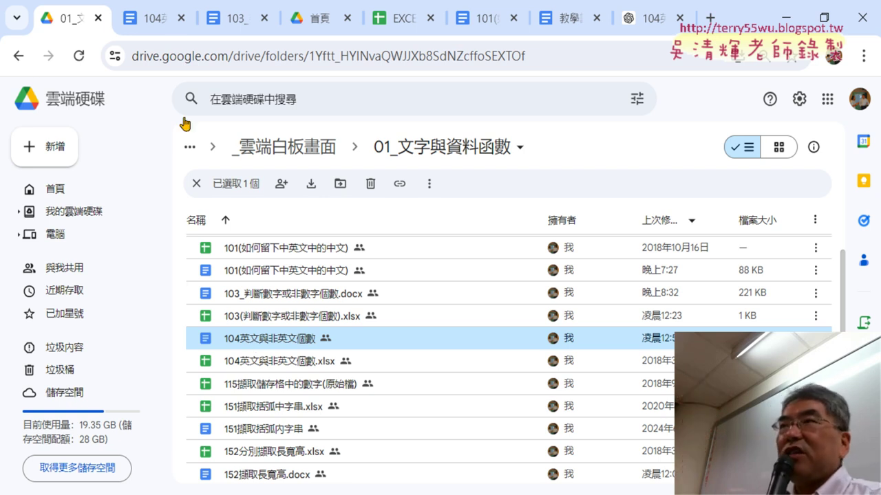
scroll(635, 273, "down", 3)
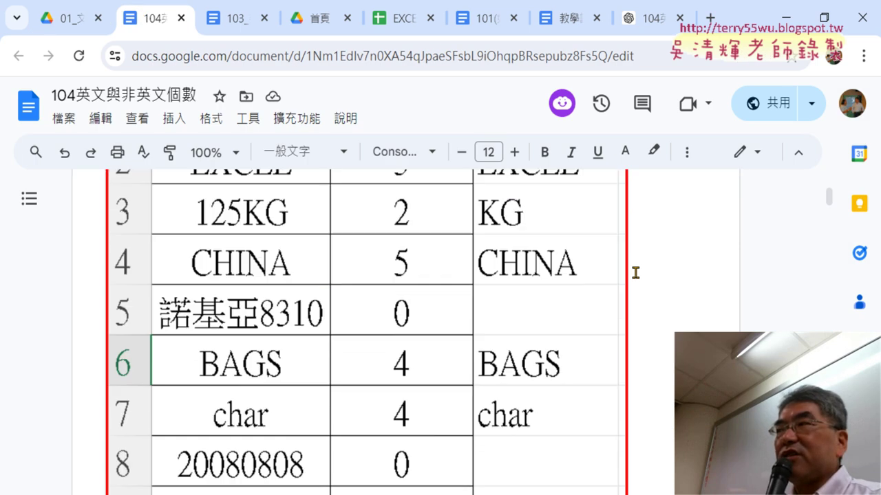
scroll(635, 273, "down", 10)
scroll(635, 274, "down", 5)
scroll(638, 276, "down", 3)
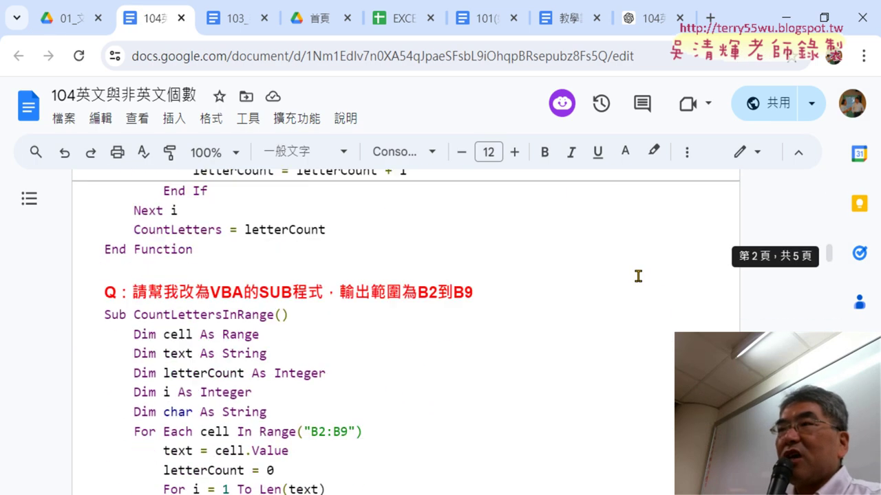
scroll(638, 276, "down", 2)
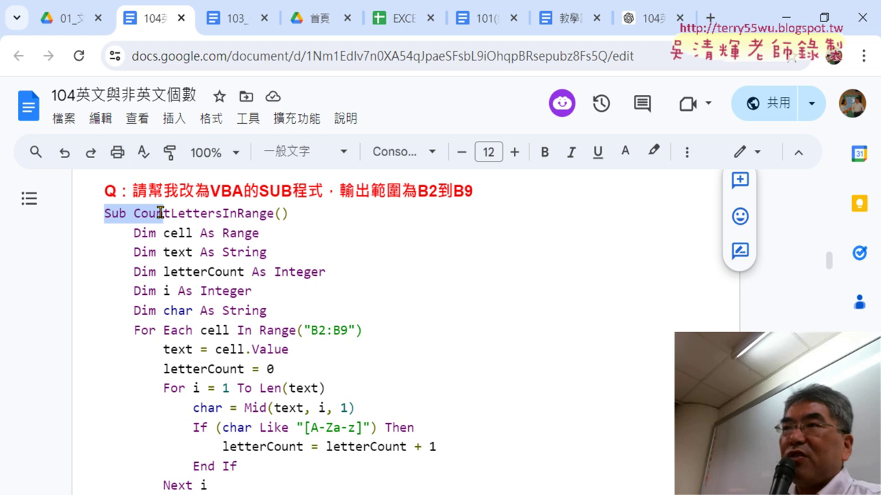
Highlight the char = Mid through End If lines of Sub CountLettersInRange.
left_click_drag(110, 215, 303, 231)
left_click(323, 254)
scroll(322, 255, "down", 3)
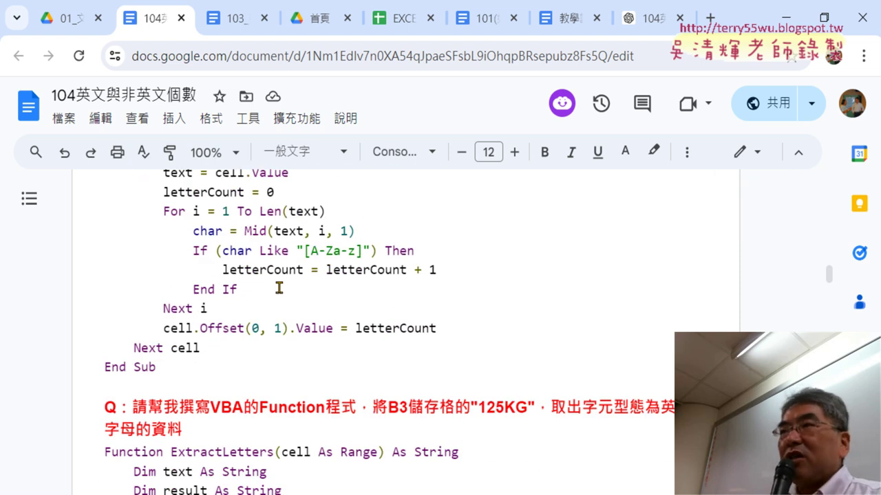
scroll(389, 293, "up", 2)
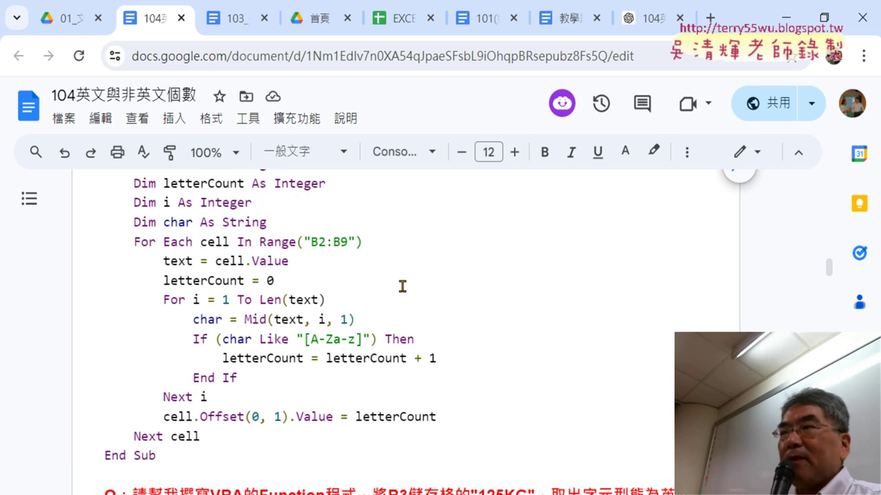
left_click_drag(254, 371, 100, 321)
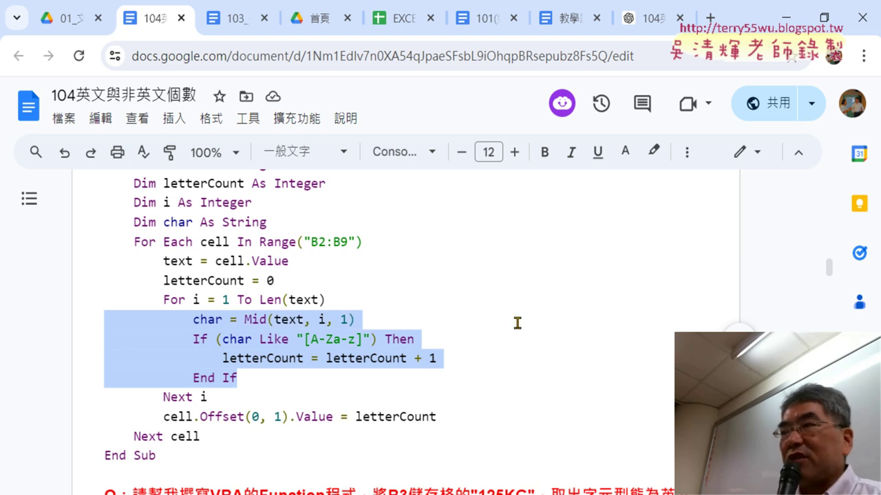
left_click(418, 344)
Position the VBA editor beside the Google Doc and highlight IsNumeric in Module1.
left_click(564, 451)
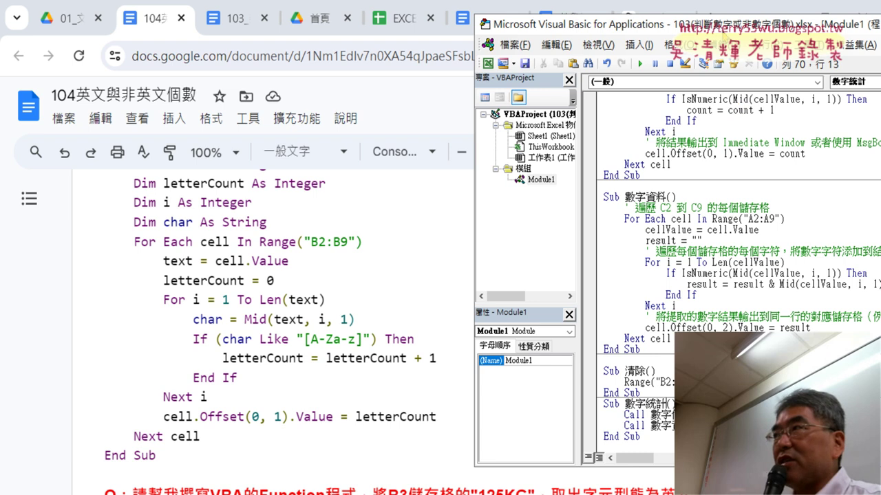
left_click_drag(726, 34, 538, 31)
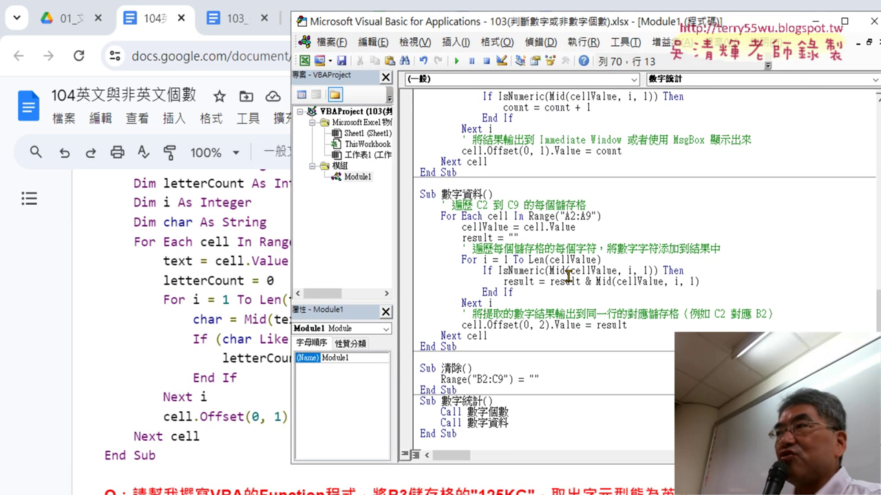
left_click_drag(621, 29, 699, 36)
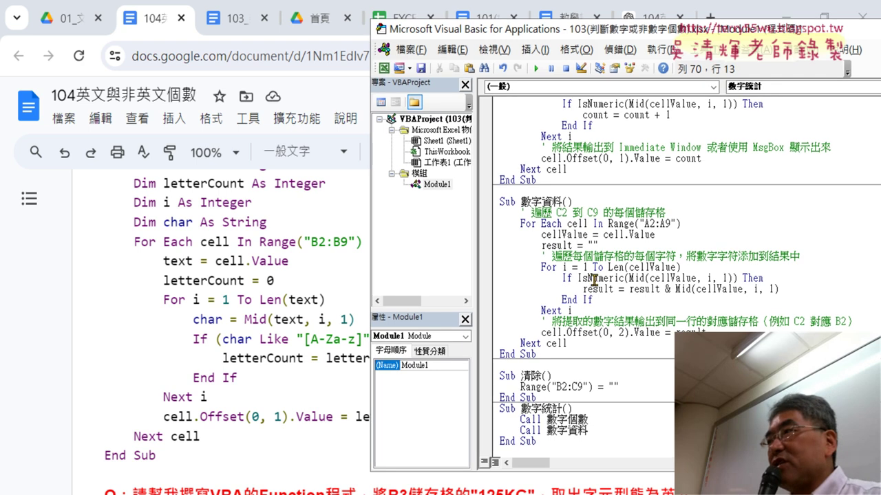
left_click_drag(577, 279, 624, 278)
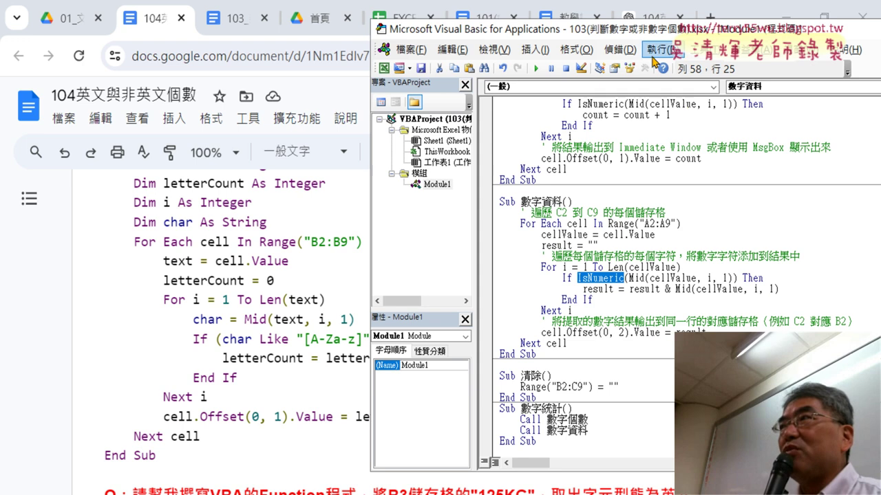
left_click_drag(634, 35, 694, 40)
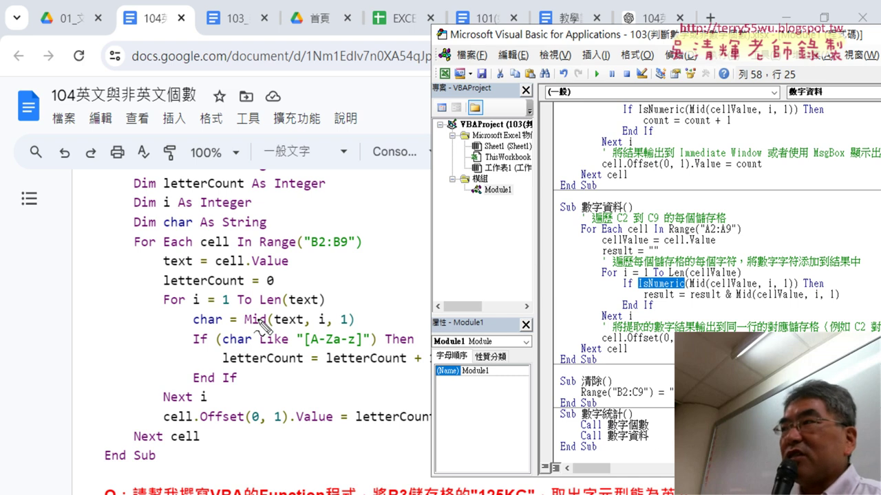
left_click_drag(219, 328, 193, 329)
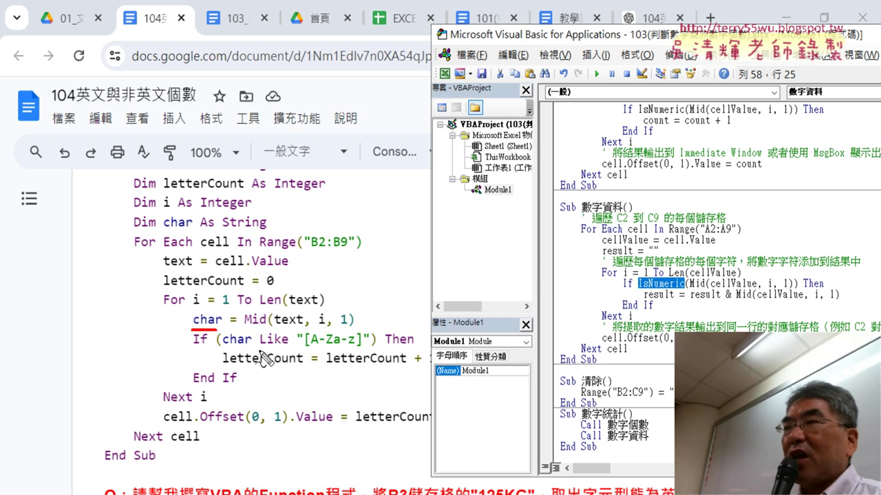
left_click_drag(260, 349, 288, 350)
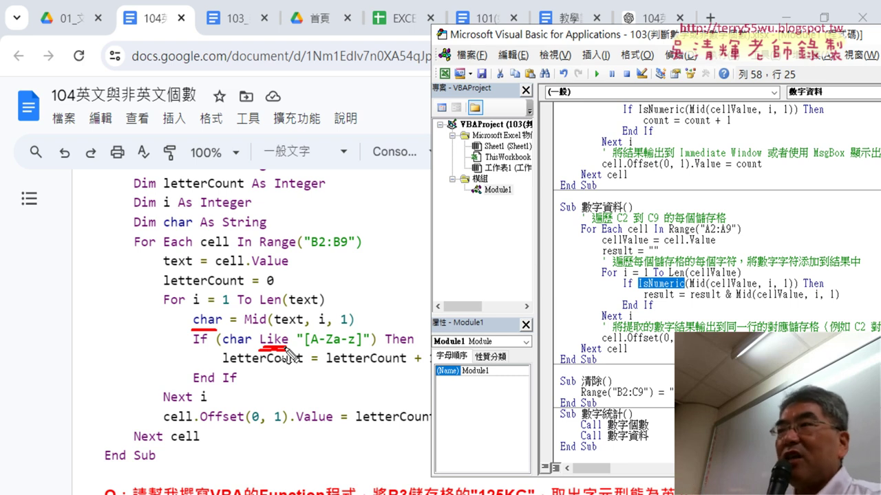
left_click_drag(311, 349, 357, 348)
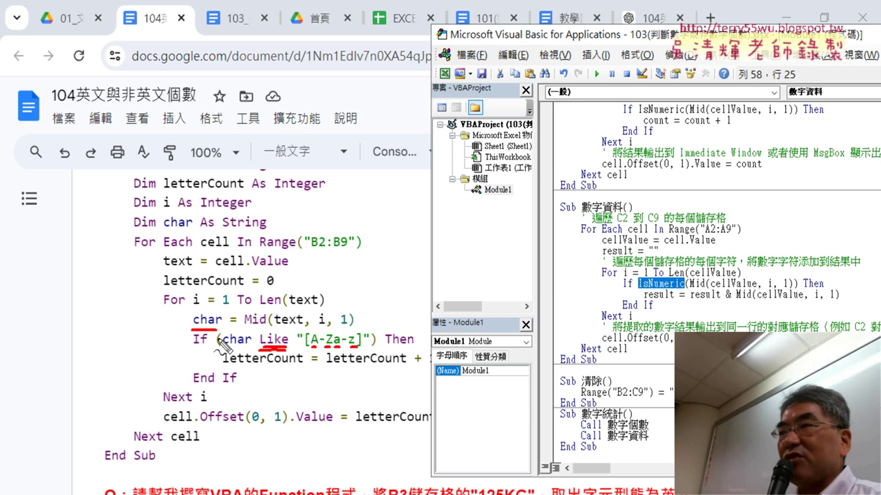
mouse_move(210, 330)
left_mouse_down()
mouse_move(209, 351)
mouse_move(279, 328)
mouse_move(374, 339)
mouse_move(375, 353)
left_mouse_up()
left_click_drag(219, 352, 389, 361)
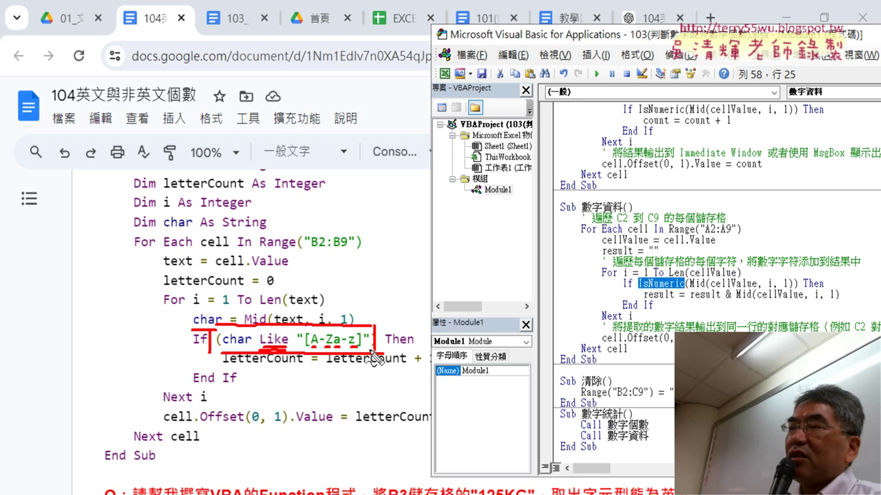
key("Escape")
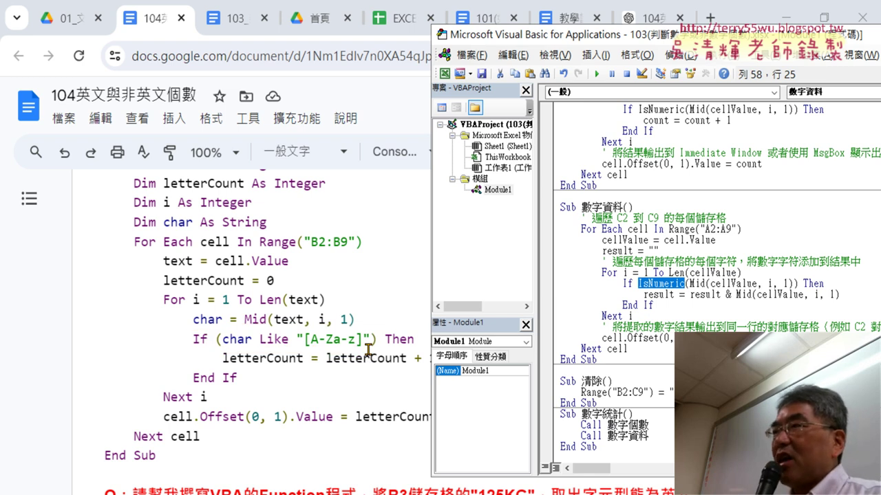
left_click(644, 230)
scroll(633, 228, "up", 1)
scroll(625, 223, "up", 2)
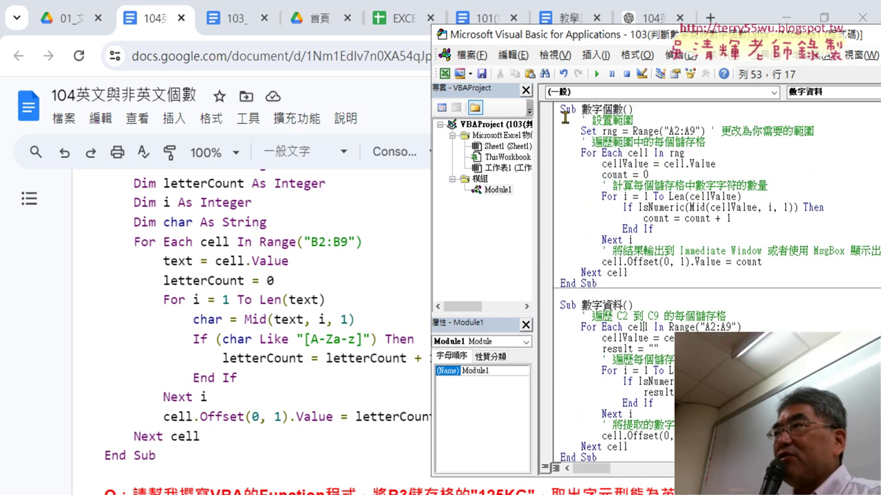
left_click_drag(560, 109, 587, 289)
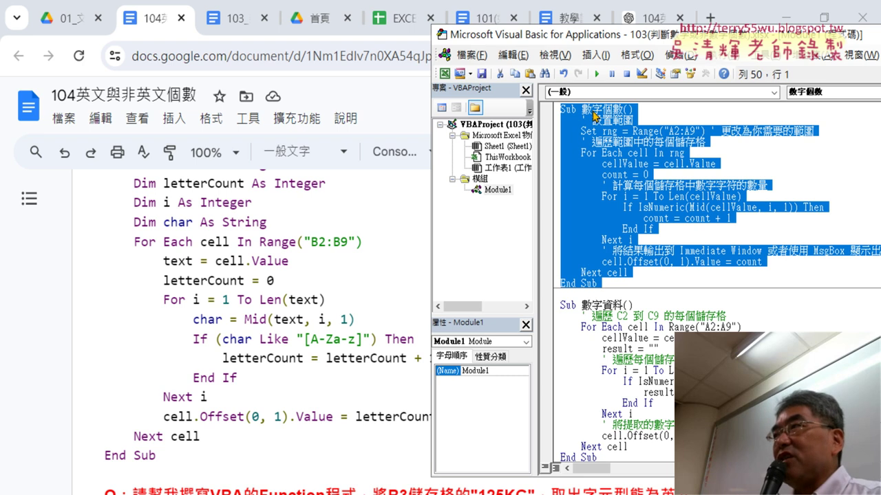
right_click(608, 123)
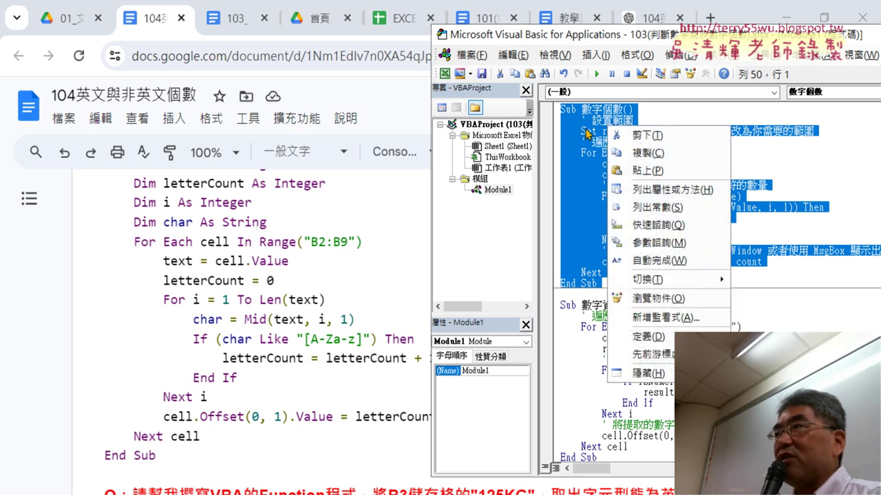
left_click(636, 154)
left_click(576, 289)
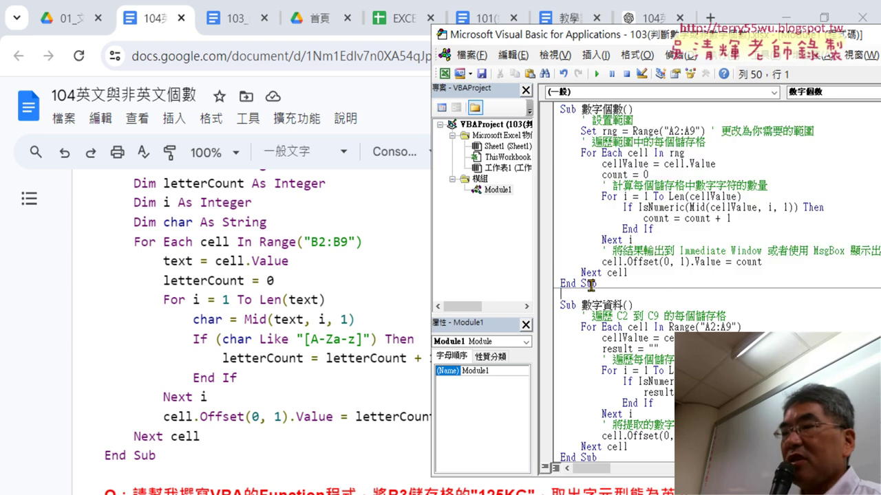
key("ctrl+v")
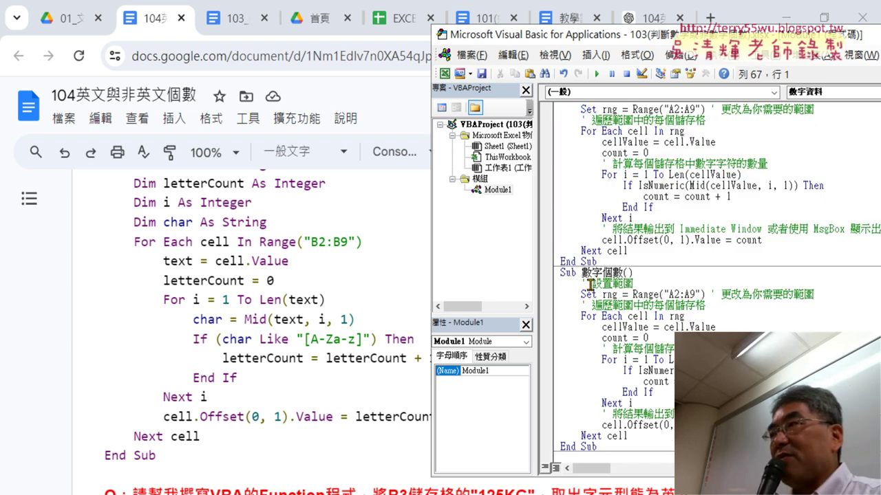
left_click_drag(603, 272, 580, 276)
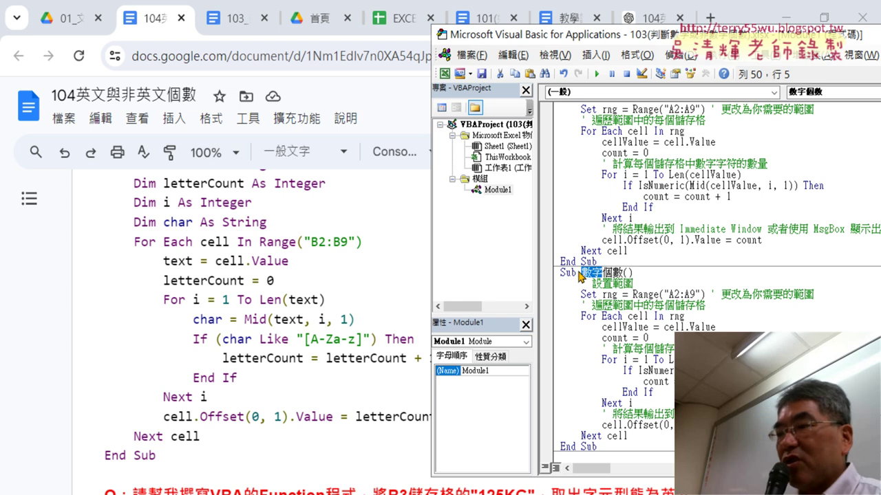
type("英")
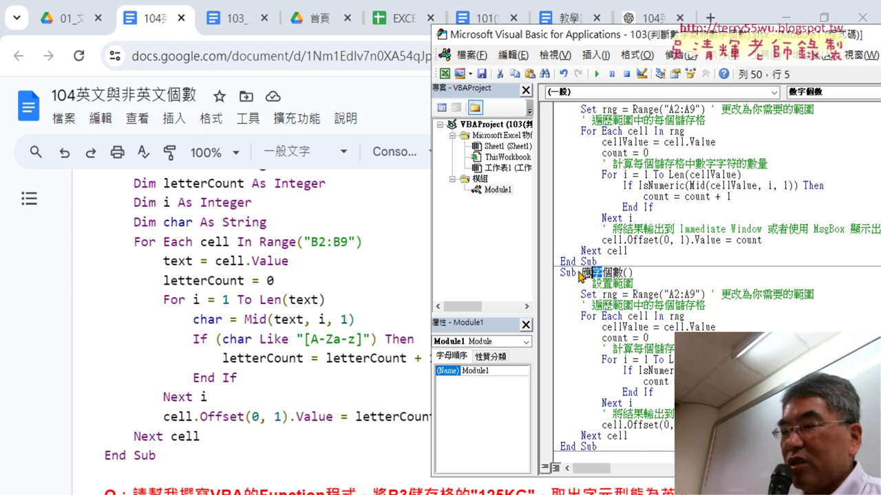
type("文")
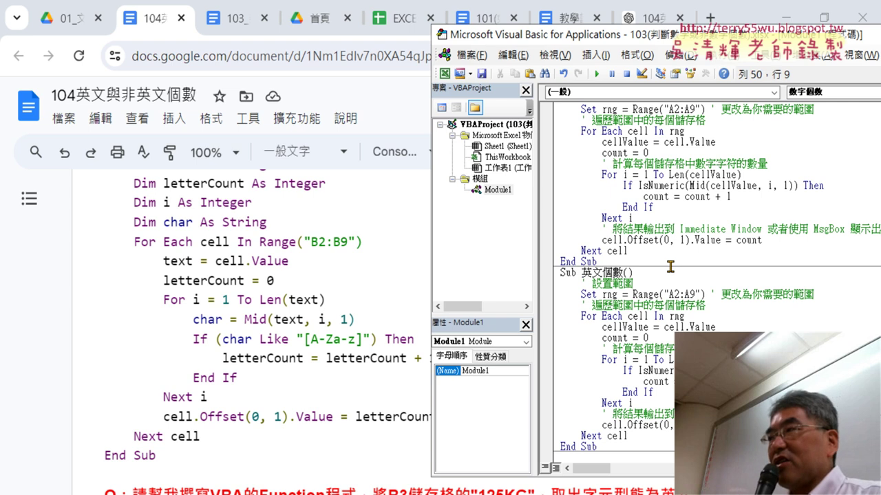
scroll(670, 266, "down", 1)
scroll(669, 265, "down", 1)
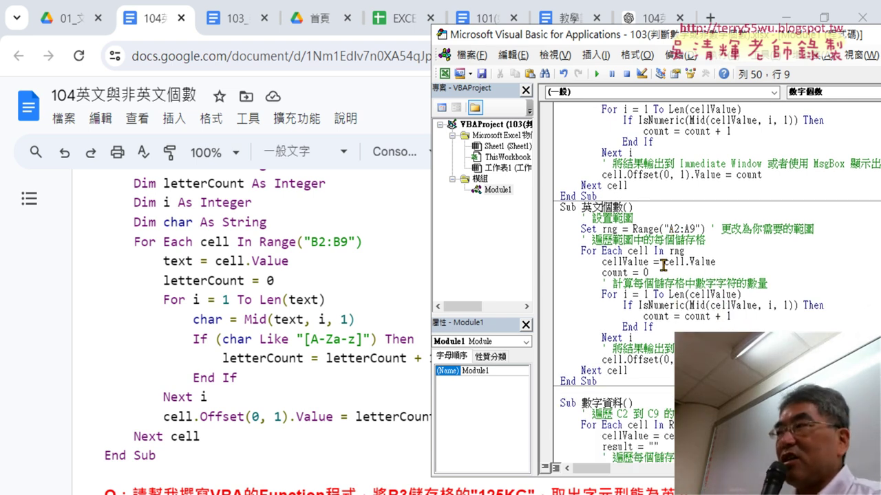
scroll(606, 198, "up", 2)
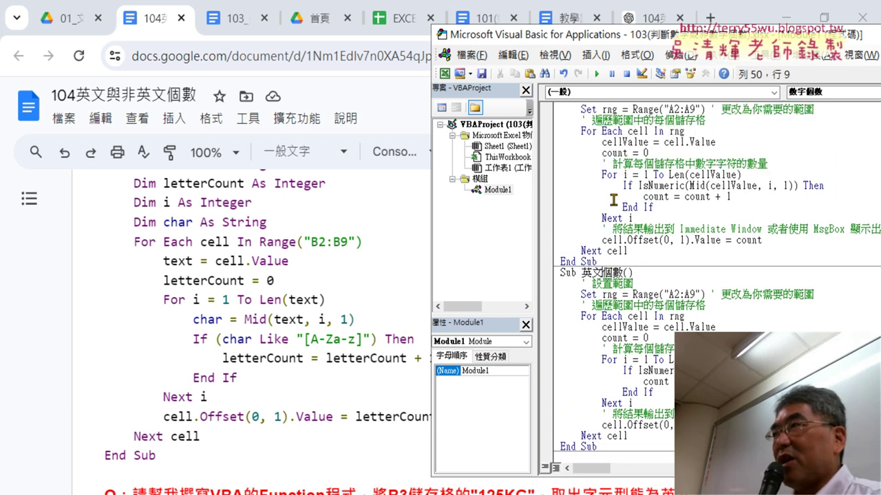
scroll(605, 140, "up", 1)
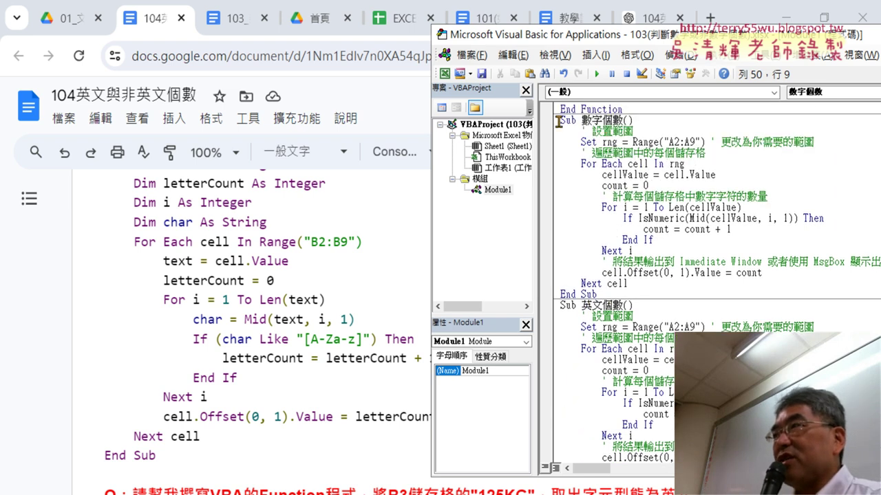
Highlight the 數字個數 macro, then the IsNumeric digit-check lines in Sub 英文個數.
left_click_drag(558, 121, 620, 293)
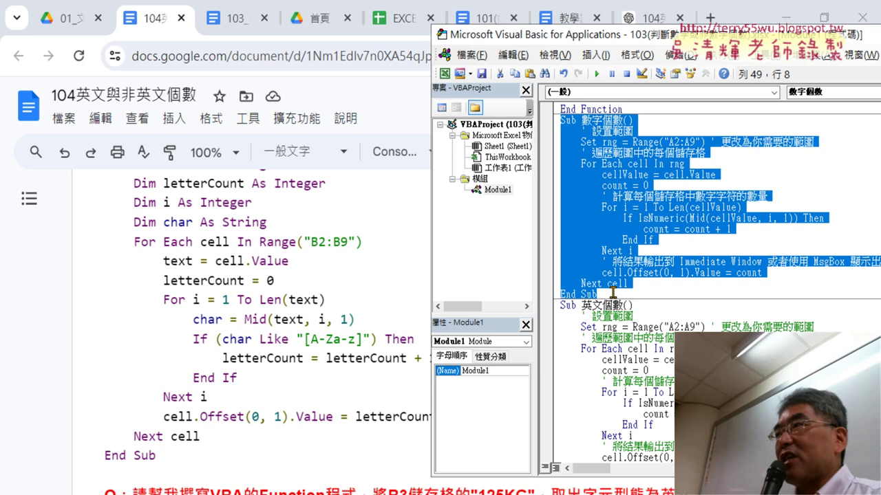
scroll(671, 249, "down", 3)
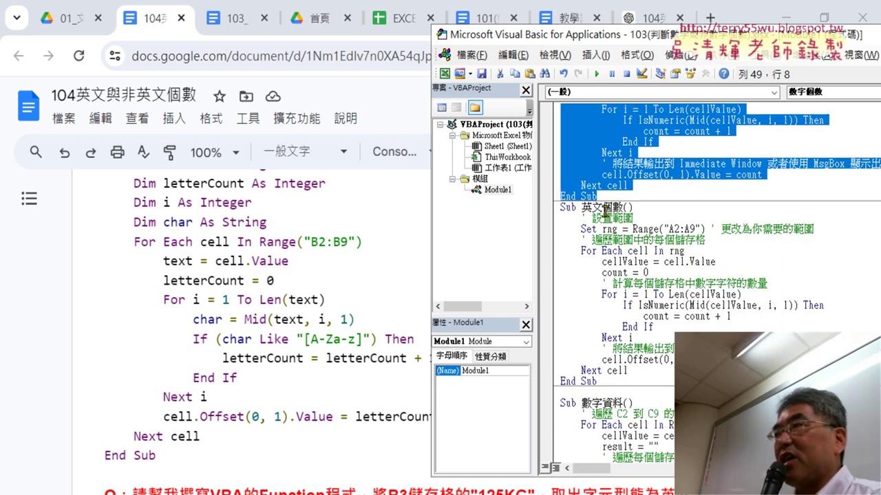
left_click_drag(583, 206, 599, 207)
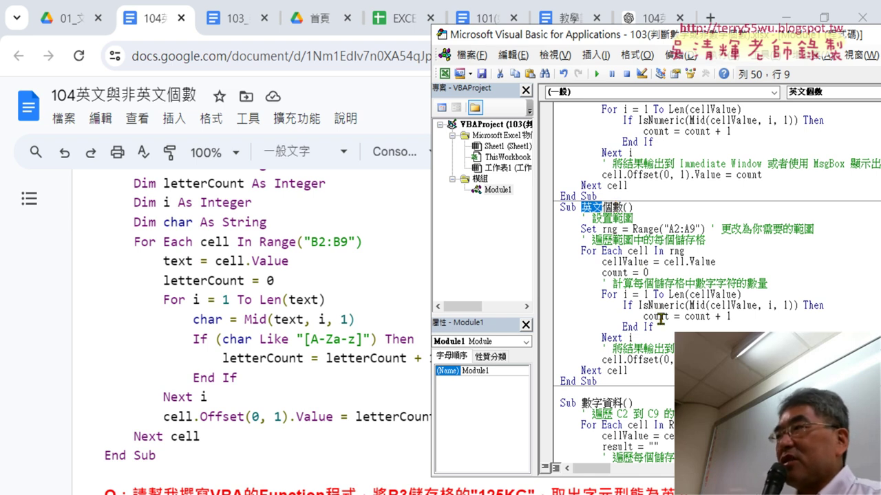
left_click_drag(666, 324, 562, 309)
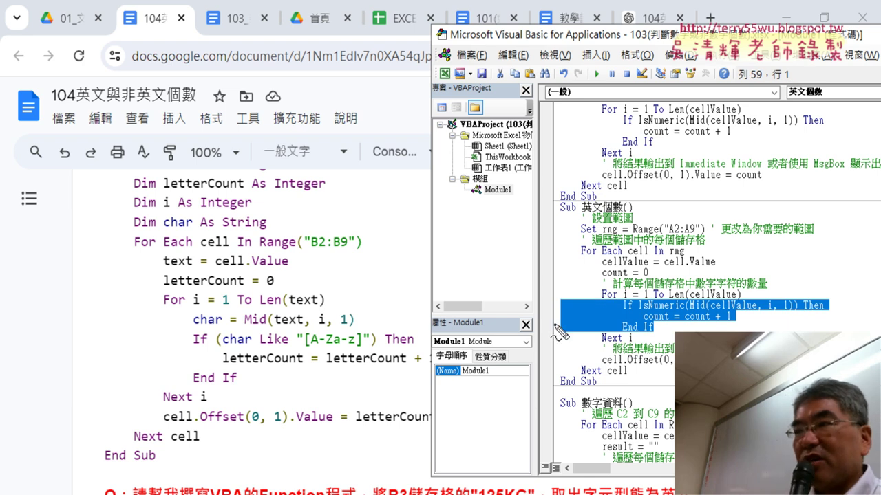
Annotate the doc's letter check, text variable and macro's cellValue with pen marks, then clear them.
mouse_move(259, 394)
left_mouse_down()
mouse_move(245, 314)
mouse_move(242, 379)
left_mouse_up()
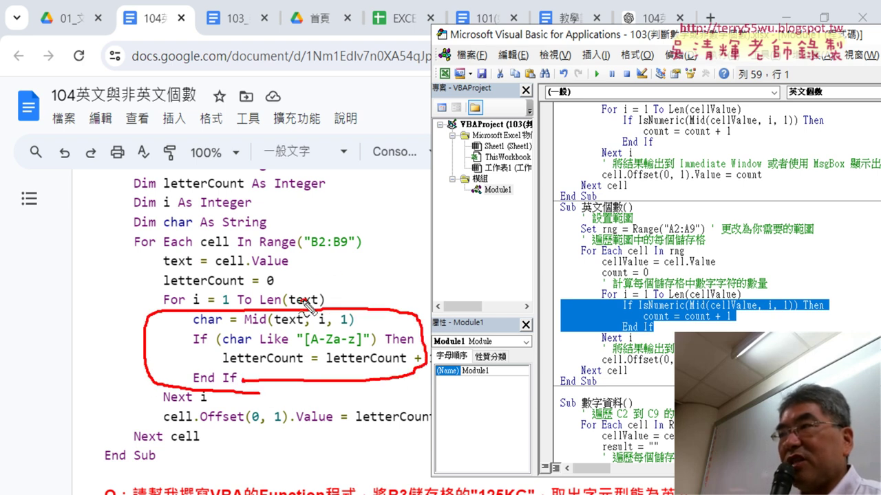
left_click_drag(303, 303, 552, 295)
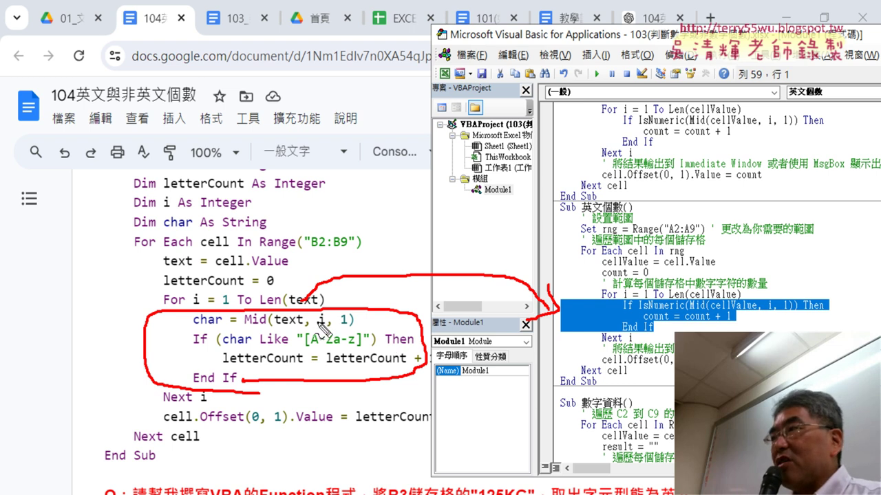
left_click_drag(296, 311, 316, 310)
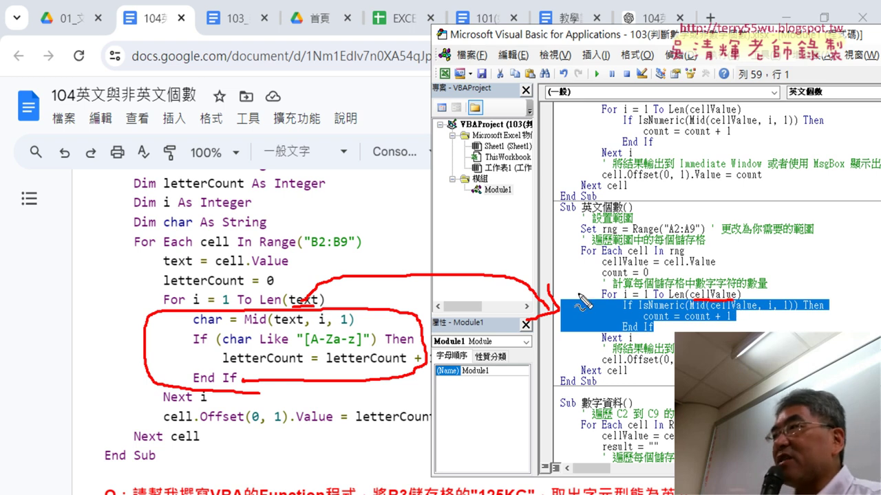
left_click_drag(704, 301, 733, 301)
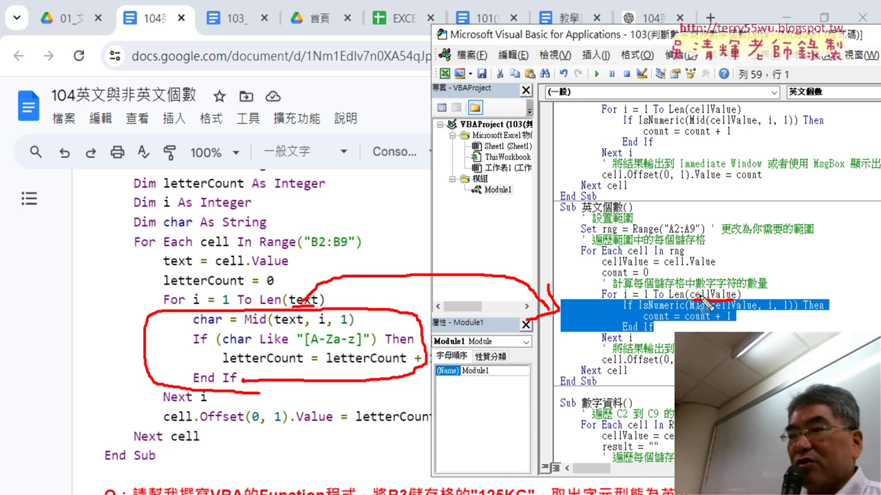
key("Escape")
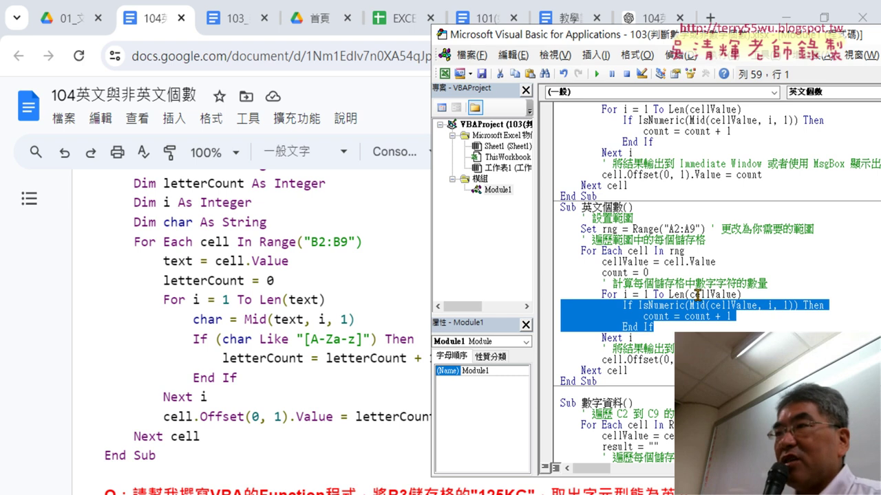
Select the char = Mid through End If letter-check lines in the Google Doc.
left_click(275, 382)
mouse_move(238, 378)
left_mouse_down()
mouse_move(134, 339)
mouse_move(103, 317)
left_mouse_up()
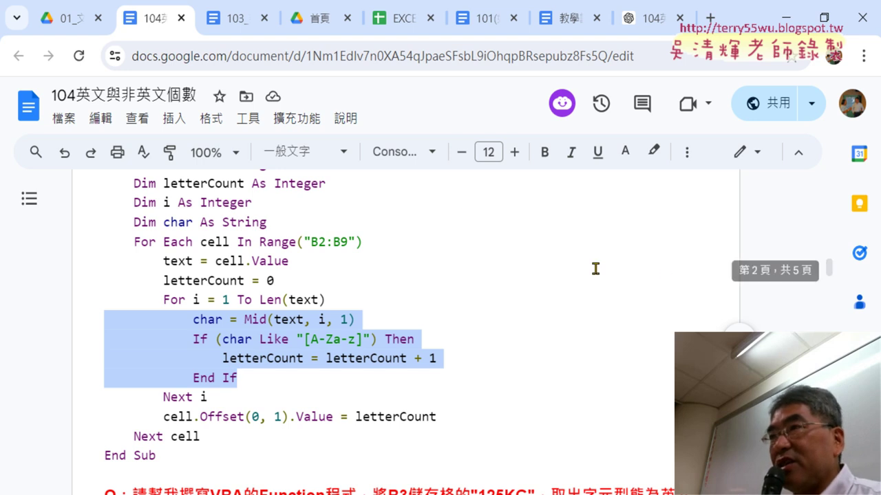
scroll(523, 268, "up", 2)
left_click_drag(92, 214, 311, 215)
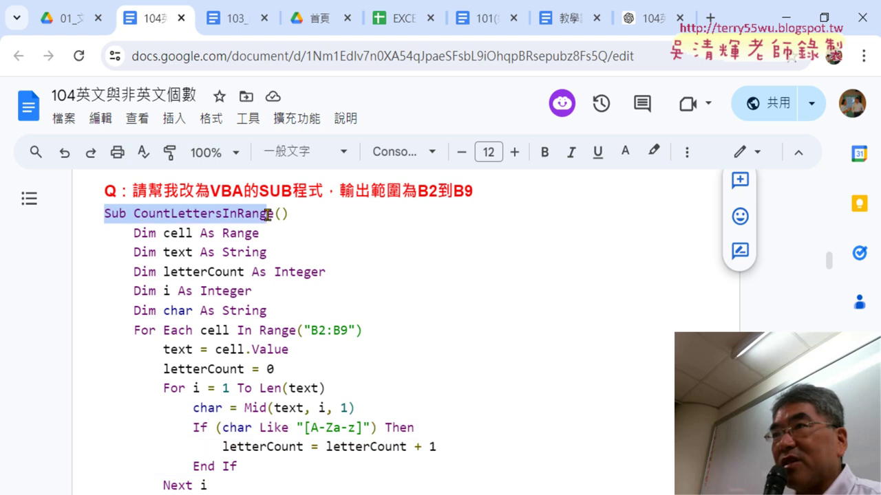
left_click(316, 257)
scroll(247, 318, "down", 3)
left_click_drag(254, 290, 100, 235)
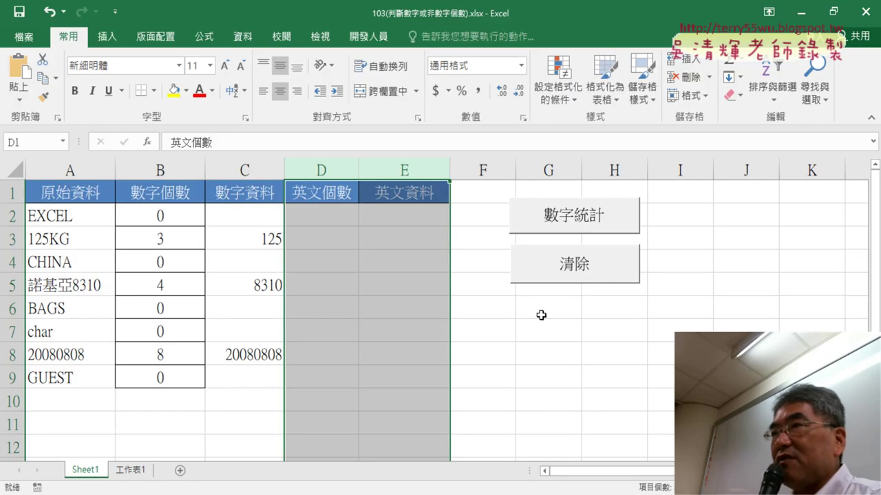
Paste the letter check over 英文個數's IsNumeric lines and change Text to cellValue.
key("alt+F11")
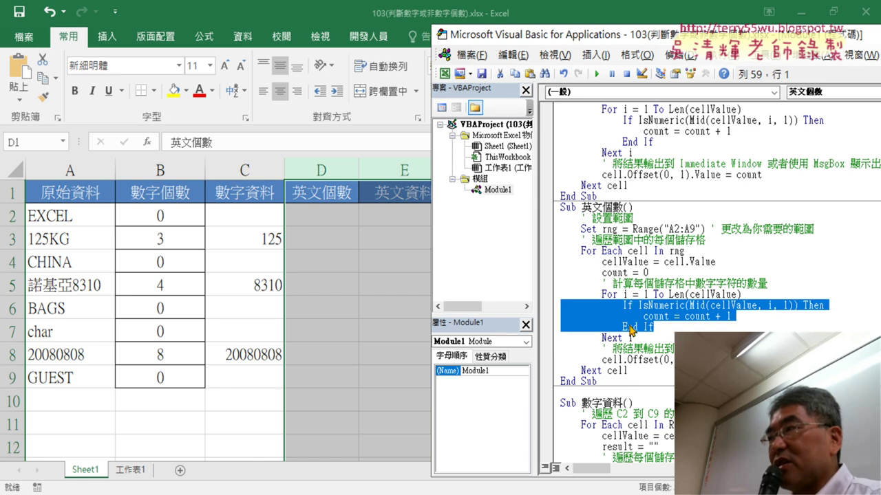
left_click(646, 318)
left_click_drag(673, 325, 548, 305)
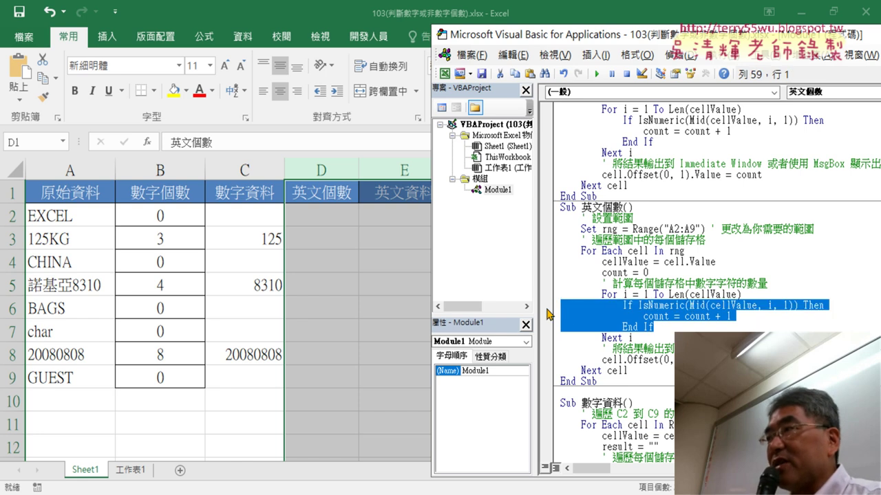
key("ctrl+v")
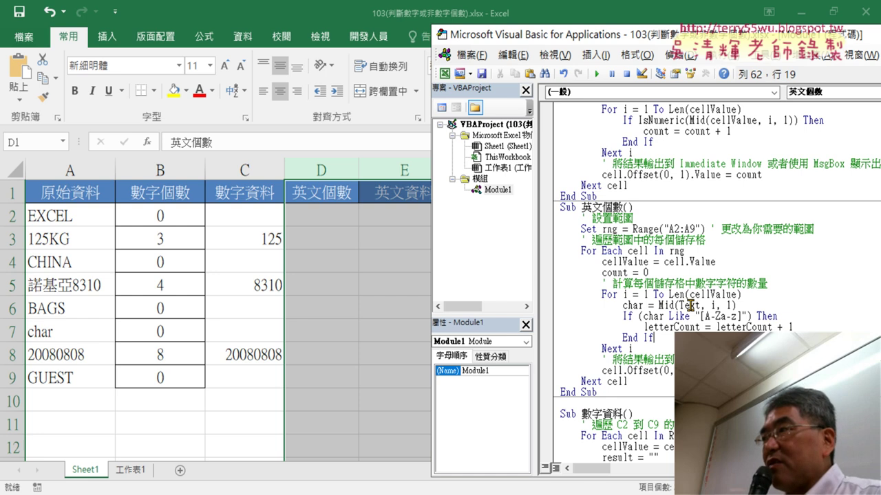
left_click_drag(679, 304, 736, 294)
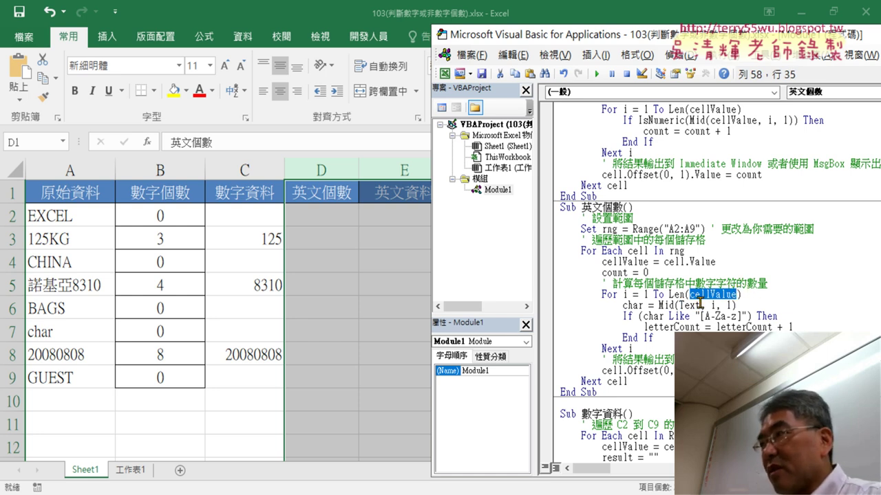
left_click_drag(700, 305, 683, 305)
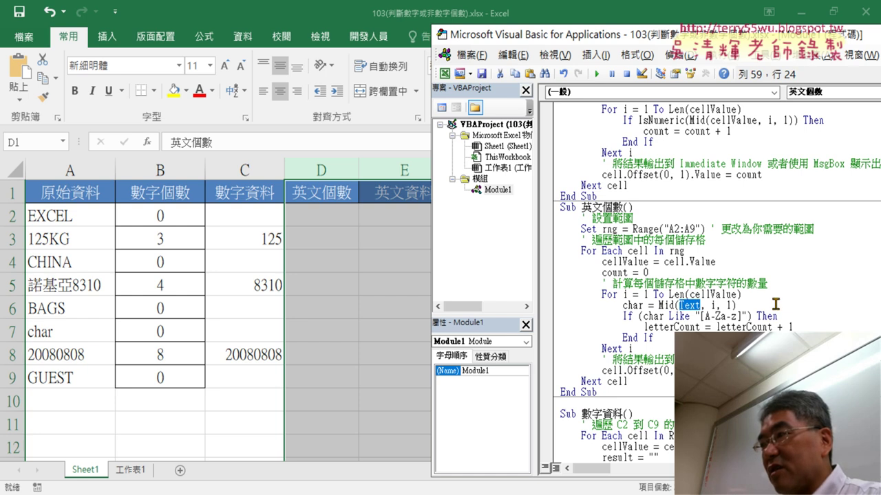
key("ctrl+v")
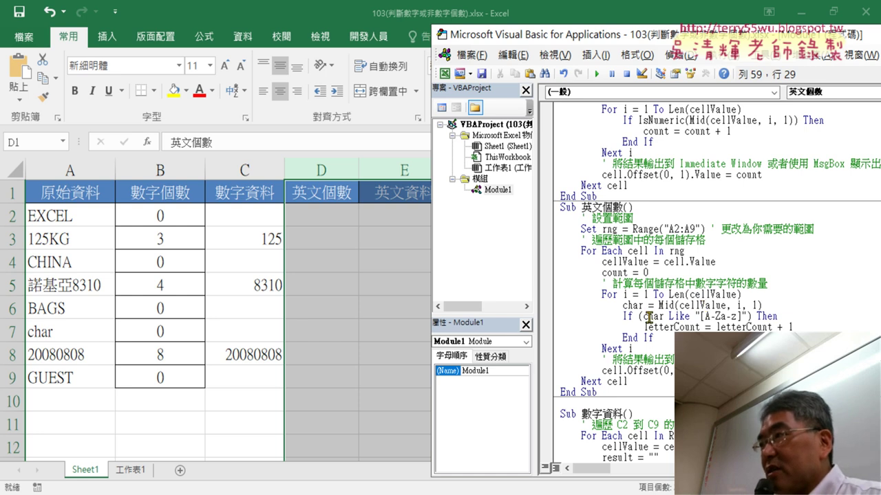
Rename both letterCount references on the line to count.
left_click_drag(602, 272, 626, 270)
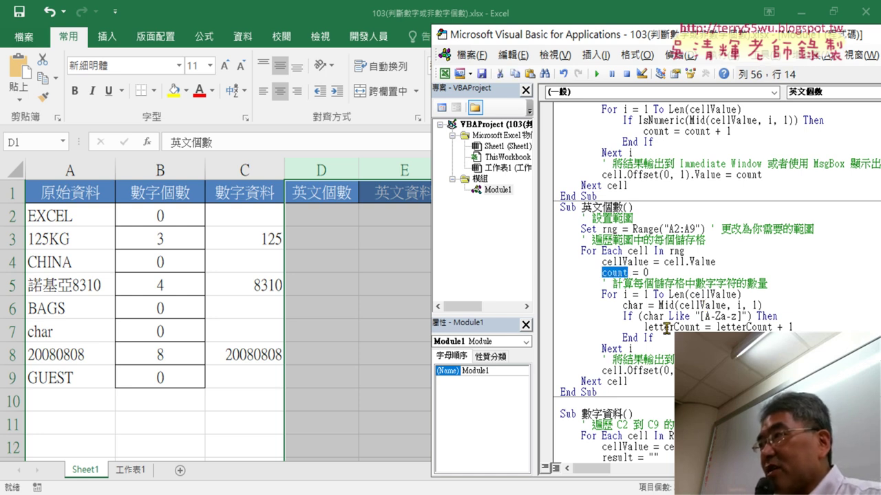
left_click_drag(674, 327, 646, 327)
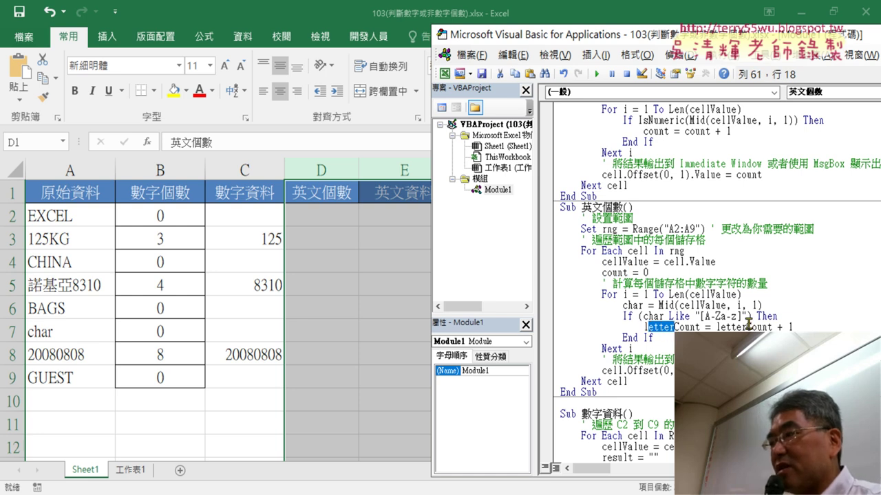
key("BackSpace")
left_click(651, 327)
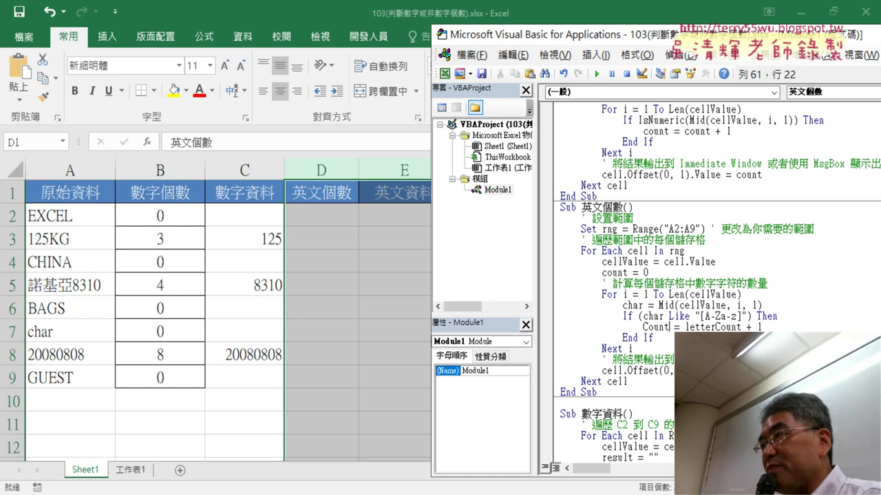
key("Delete")
key("Delete")
key("Delete")
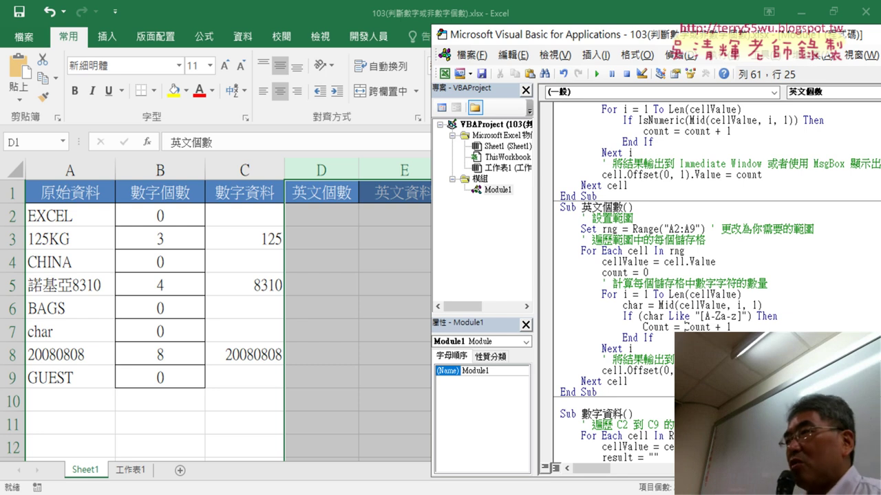
key("Down")
key("Down")
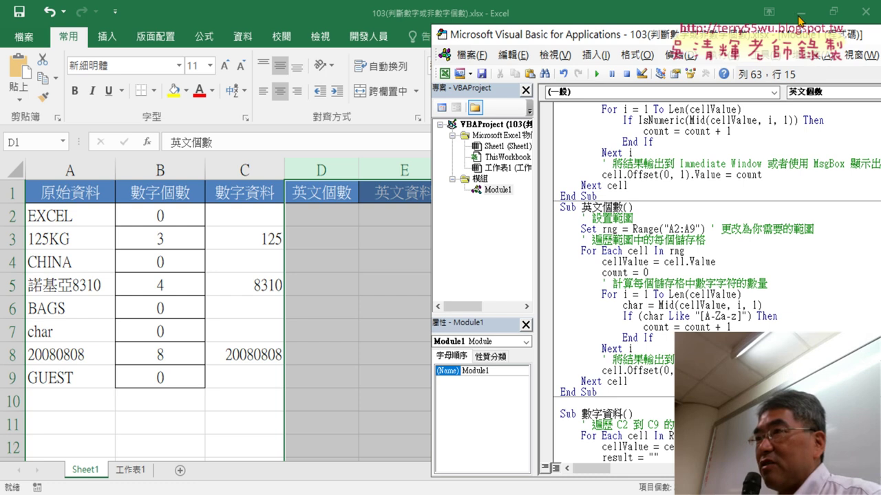
left_click_drag(602, 370, 657, 371)
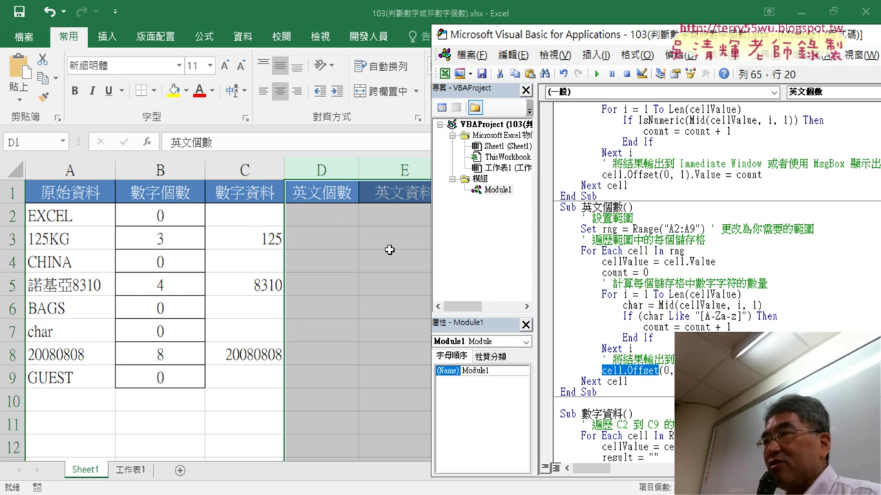
left_click(628, 371)
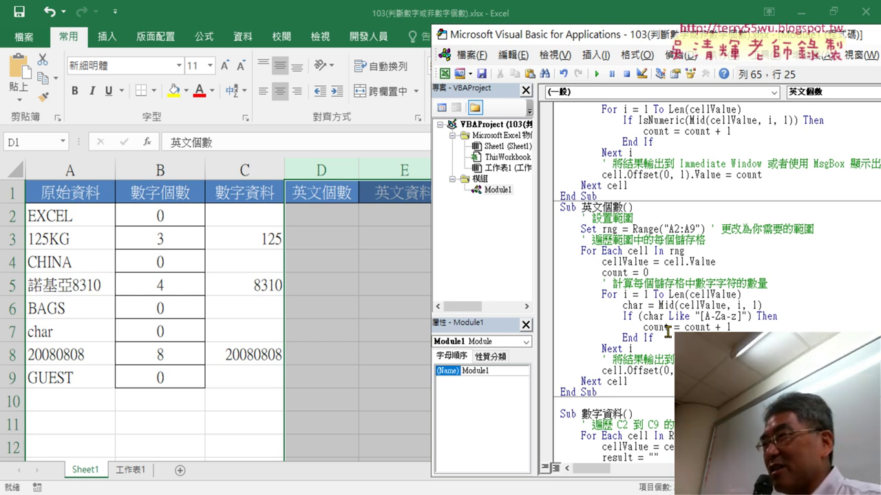
left_click_drag(653, 337, 560, 306)
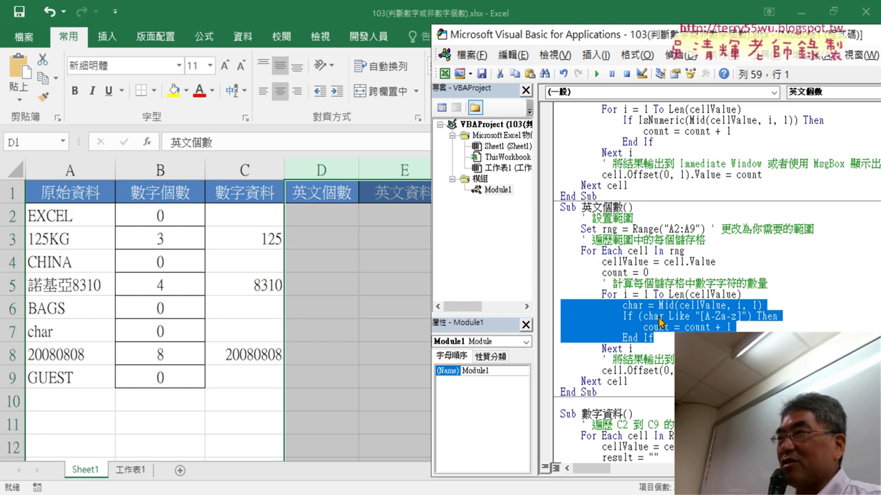
left_click(654, 250)
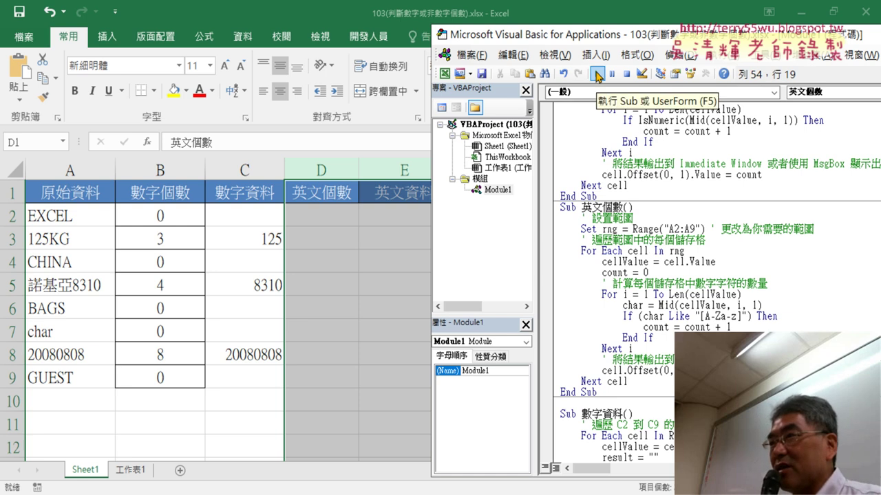
left_click(597, 73)
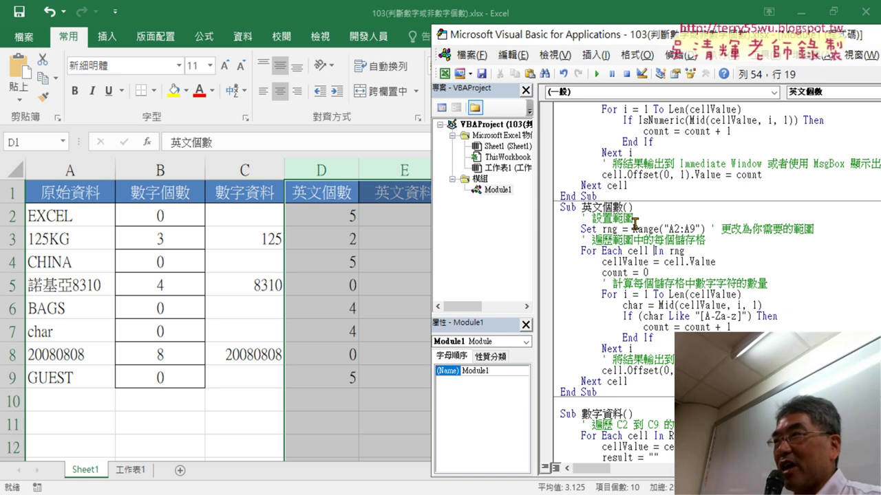
scroll(636, 226, "up", 2)
scroll(636, 226, "up", 1)
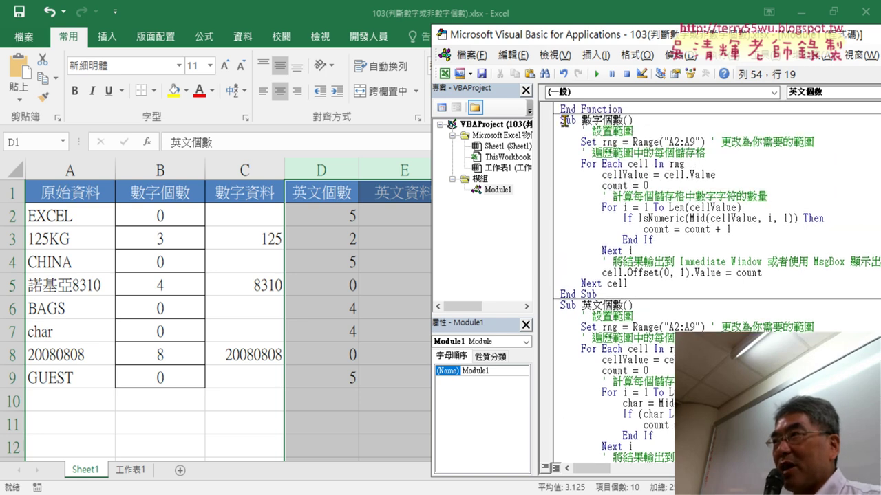
mouse_move(554, 121)
left_mouse_down()
mouse_move(586, 124)
mouse_move(618, 300)
left_mouse_up()
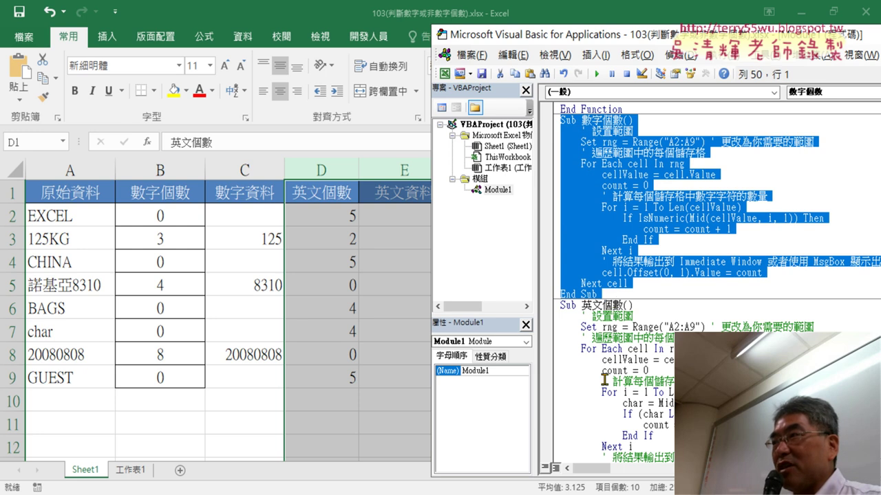
scroll(603, 379, "down", 1)
scroll(628, 337, "down", 2)
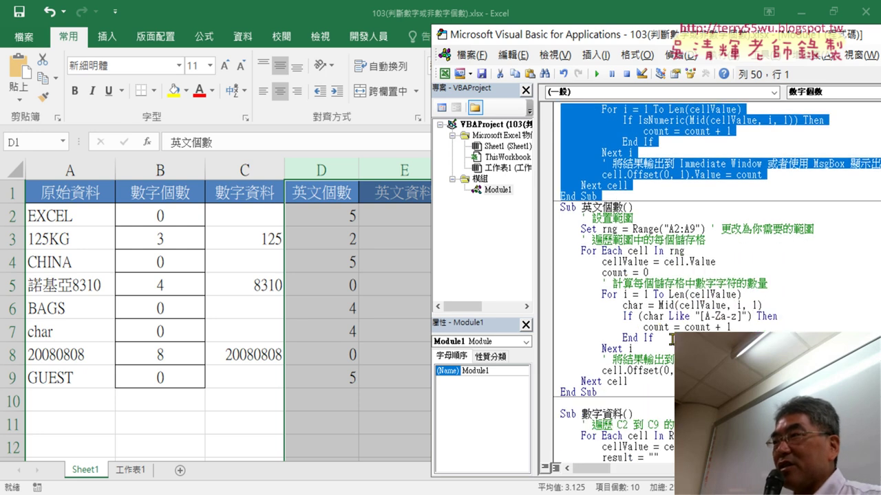
left_click_drag(671, 338, 556, 303)
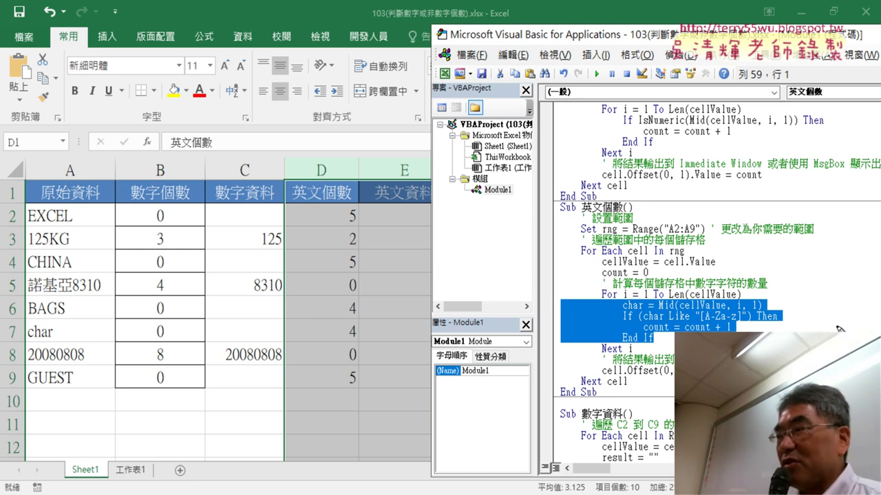
mouse_move(661, 349)
left_mouse_down()
mouse_move(603, 327)
mouse_move(677, 297)
mouse_move(791, 306)
mouse_move(652, 351)
left_mouse_up()
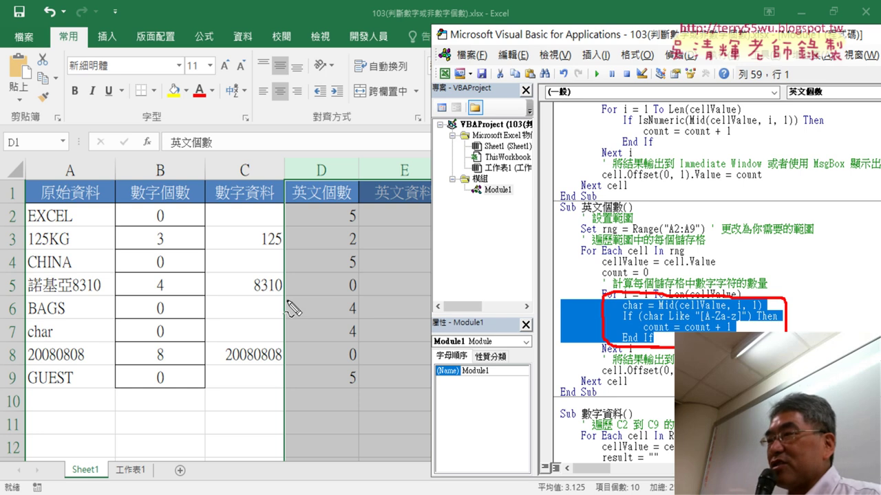
left_click_drag(311, 302, 574, 310)
left_click_drag(544, 282, 541, 332)
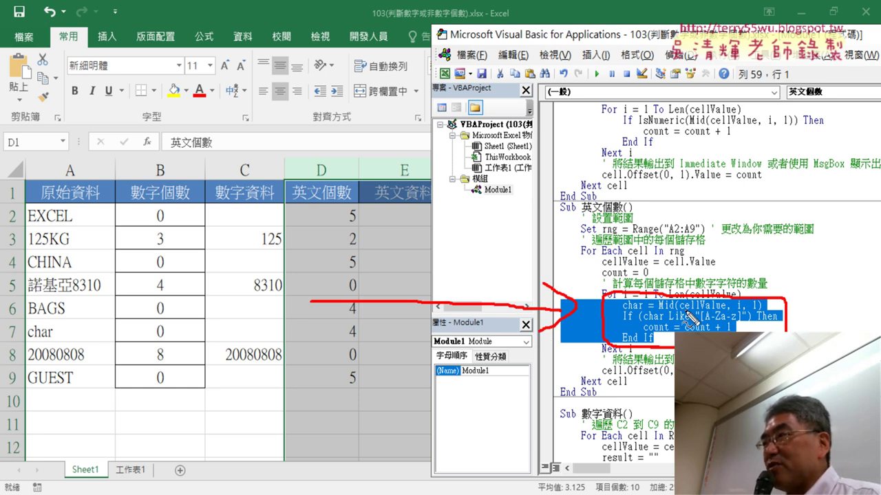
left_click_drag(686, 310, 716, 308)
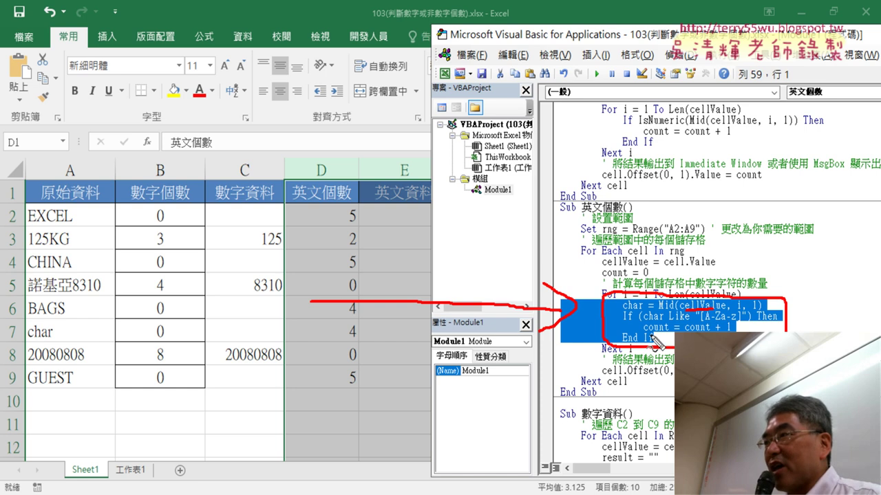
left_click_drag(652, 337, 664, 336)
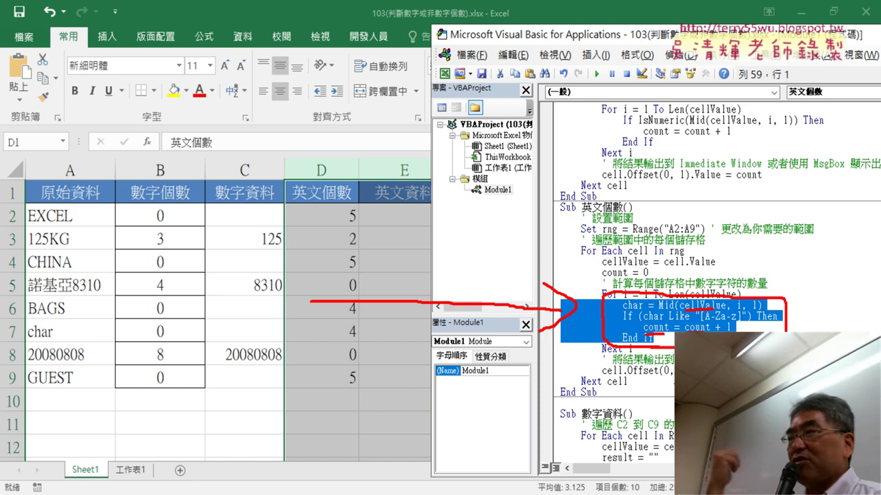
key("Escape")
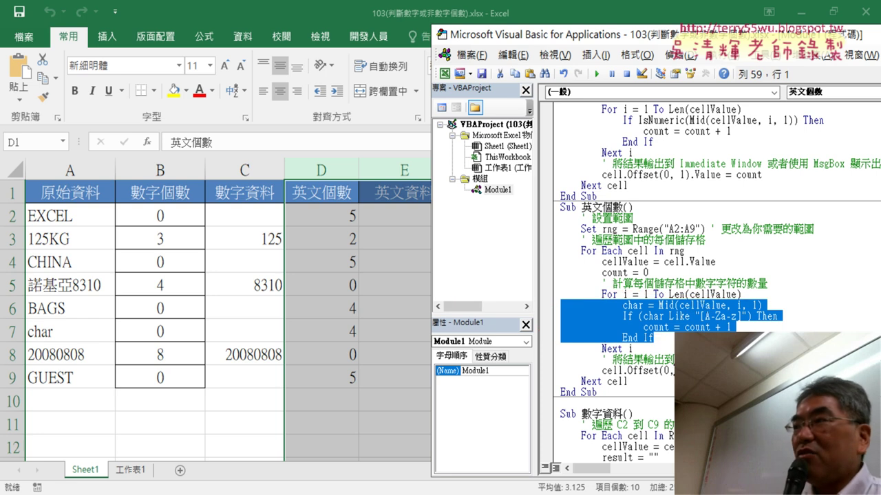
Duplicate the 數字資料 macro below its End Sub.
scroll(716, 275, "up", 1)
scroll(662, 344, "up", 1)
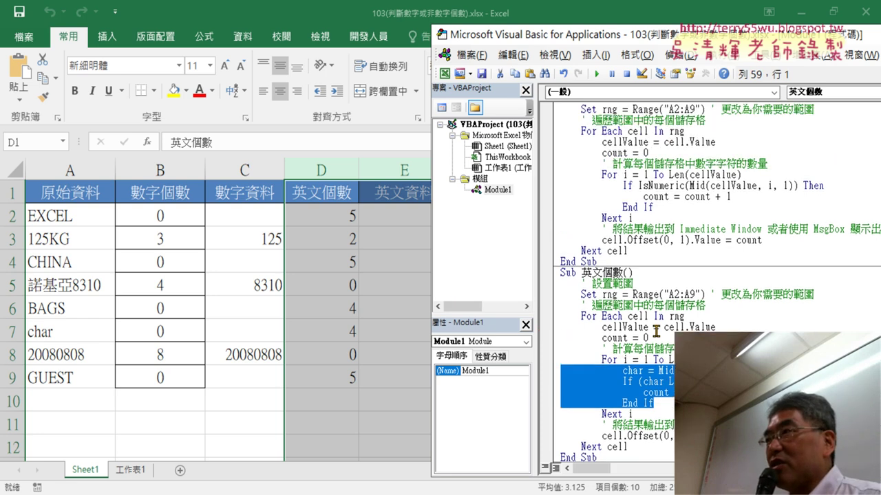
scroll(649, 289, "up", 1)
scroll(626, 232, "down", 2)
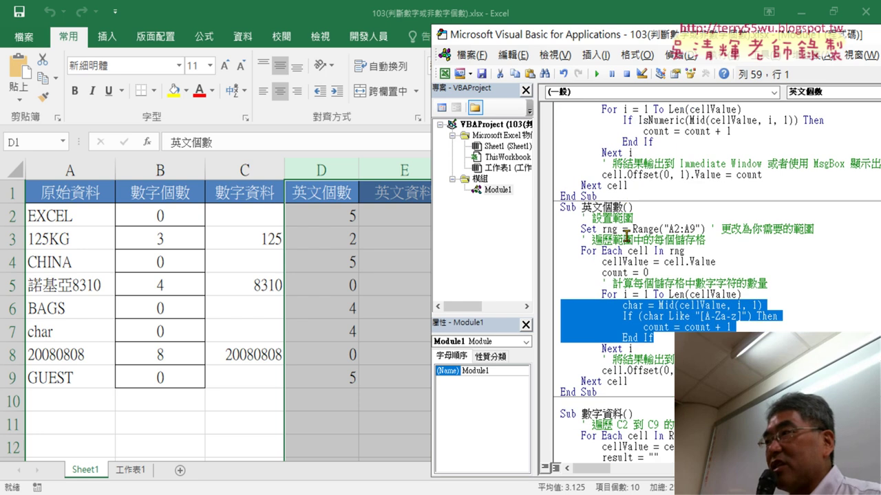
scroll(627, 249, "down", 2)
scroll(627, 334, "down", 2)
left_click_drag(560, 287, 632, 435)
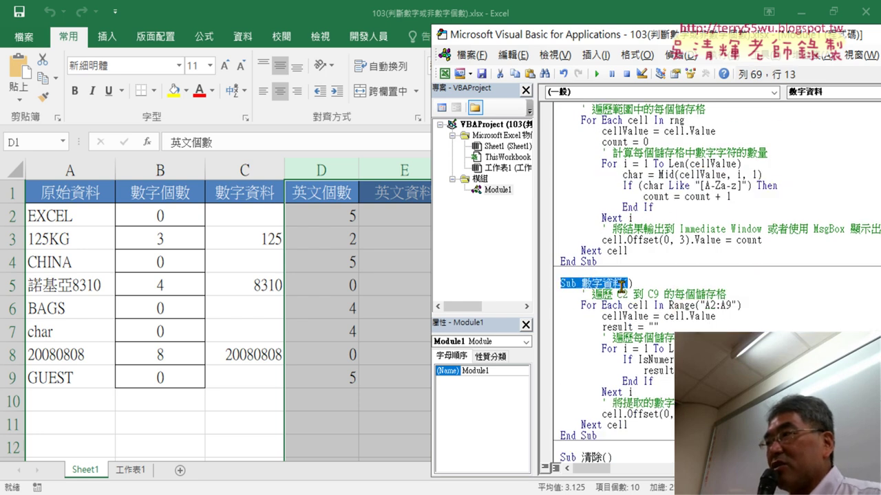
key("ctrl+c")
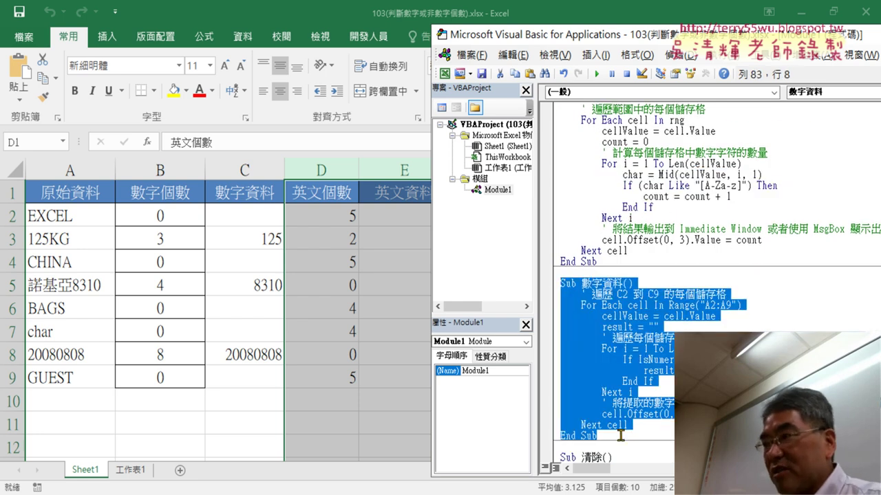
left_click(582, 449)
key("ctrl+v")
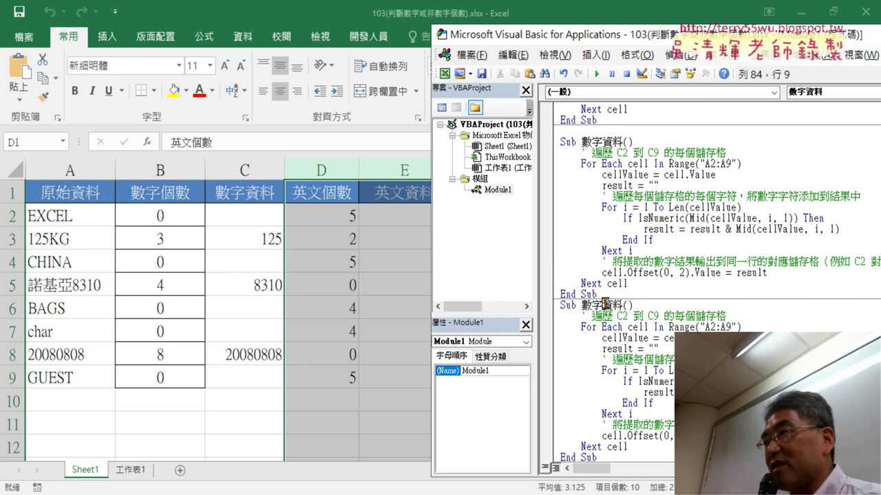
Rename the copy to 英文資料 and select its IsNumeric check lines.
left_click_drag(601, 305, 582, 305)
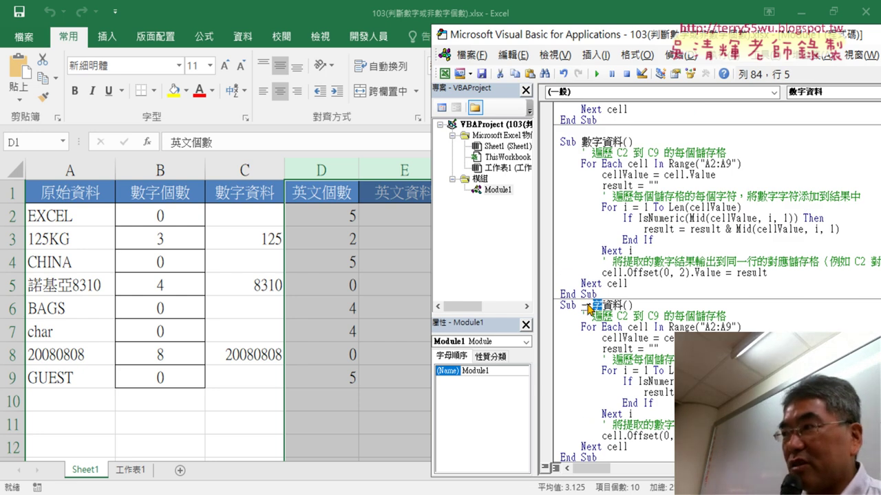
type("鷹ㄨㄣ英文")
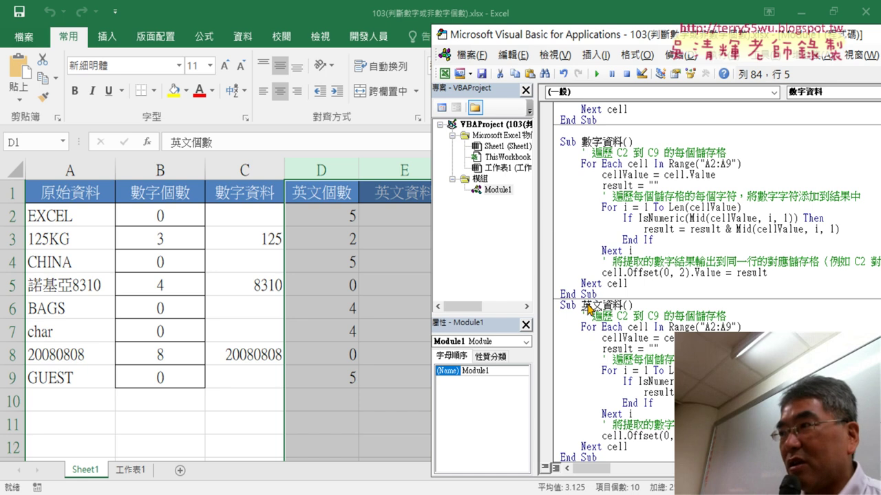
scroll(667, 290, "down", 2)
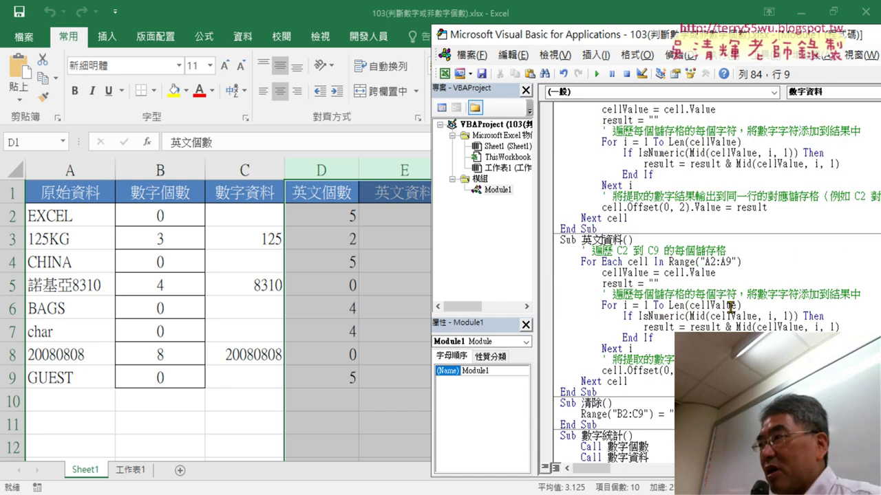
left_click_drag(652, 338, 567, 316)
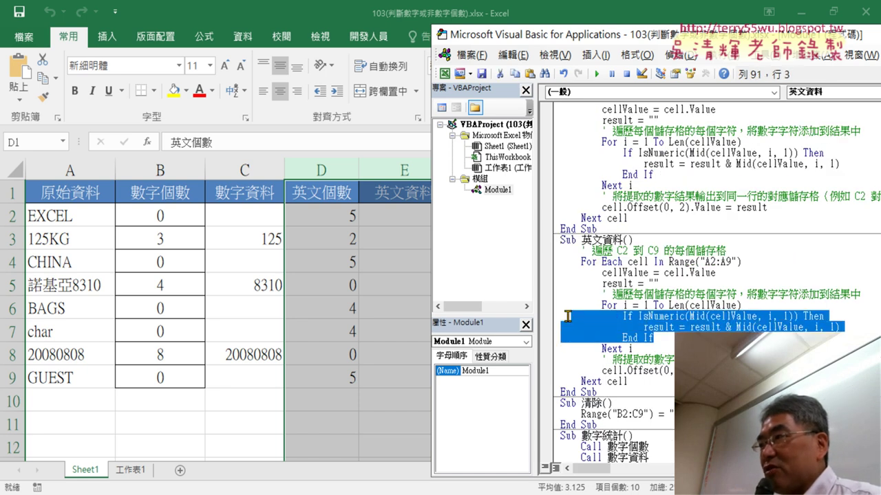
left_click(605, 326)
left_click_drag(654, 338, 562, 316)
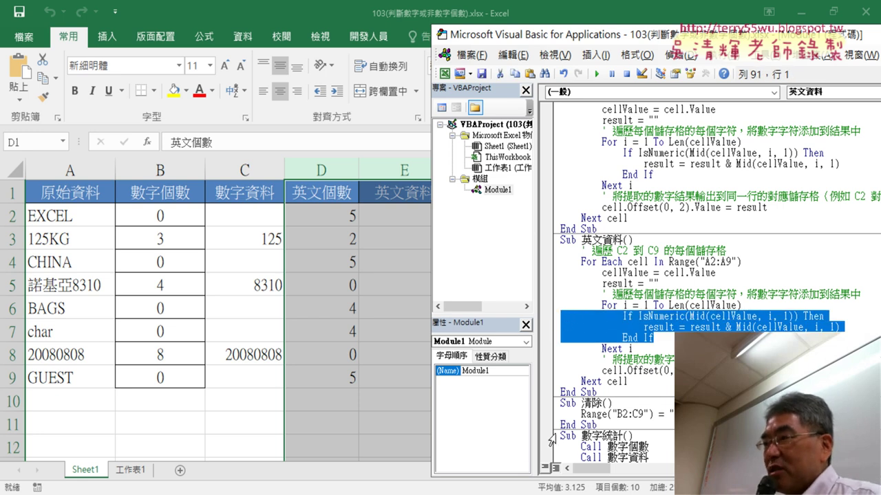
key("alt+Tab")
scroll(382, 308, "down", 4)
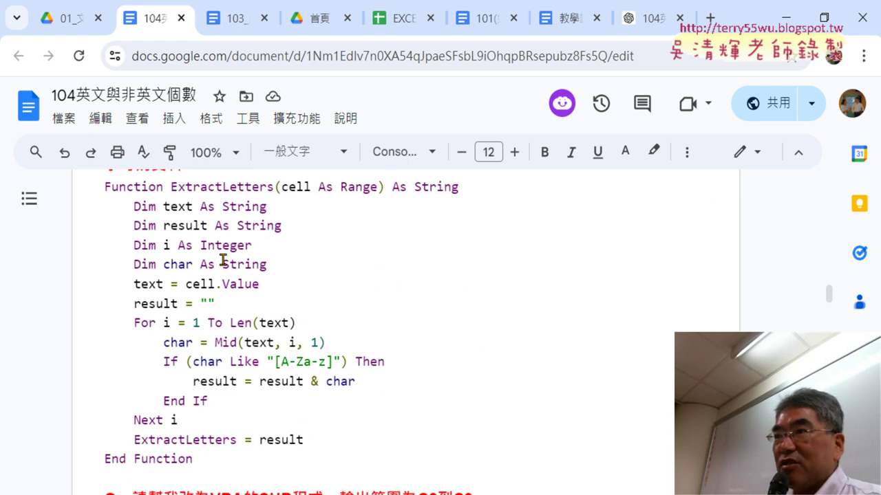
Select the char = Mid through End If lines in the note's B2:B9 range macro.
scroll(222, 253, "down", 3)
scroll(218, 262, "down", 2)
scroll(215, 288, "down", 2)
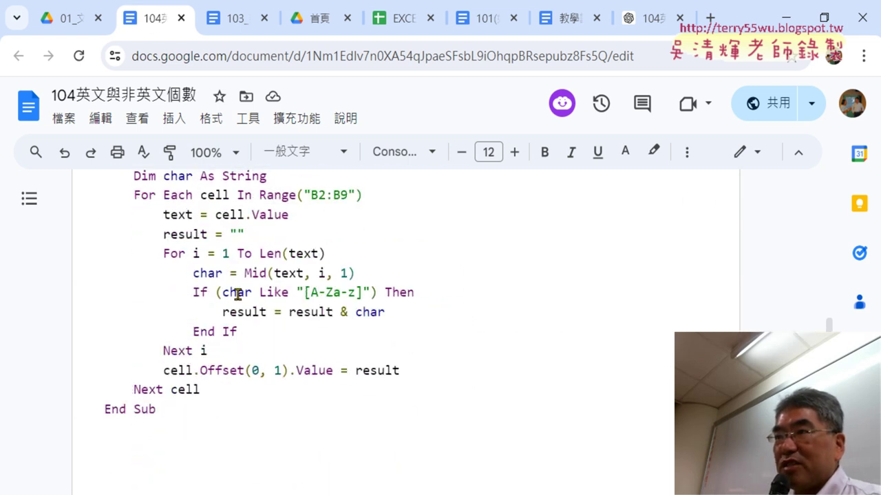
mouse_move(252, 331)
left_mouse_down()
mouse_move(112, 291)
mouse_move(82, 273)
left_mouse_up()
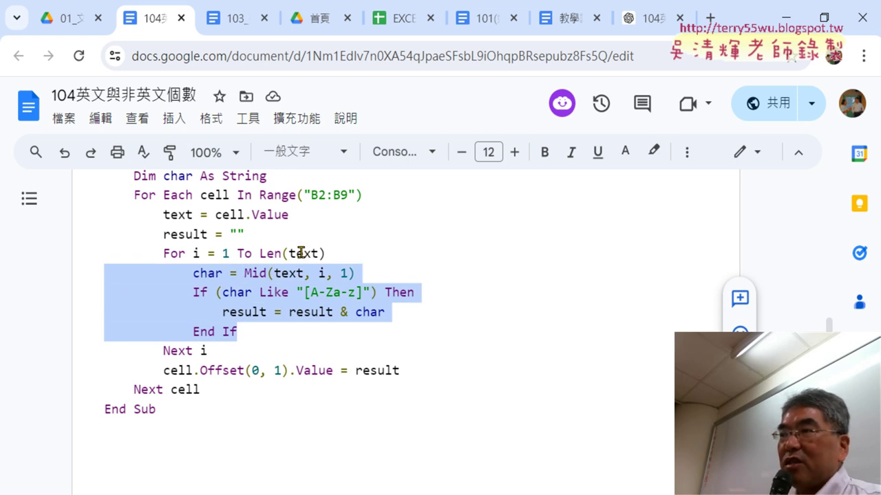
left_click_drag(289, 253, 321, 254)
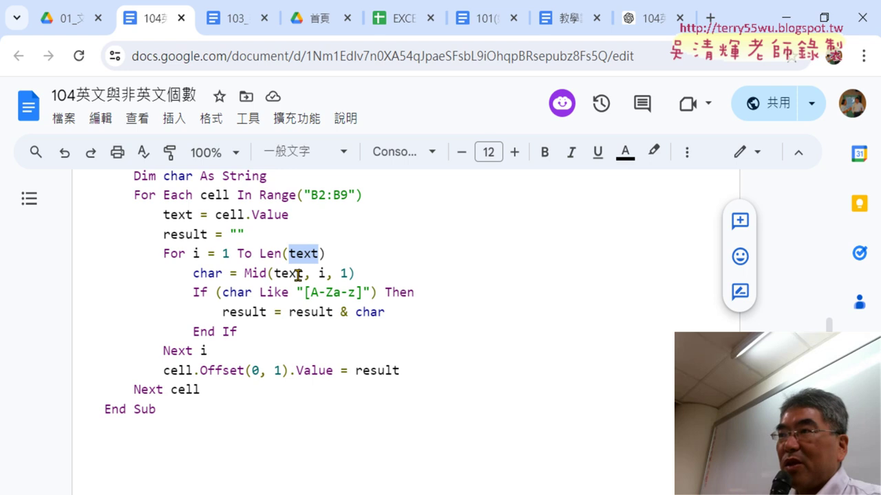
left_click(288, 273)
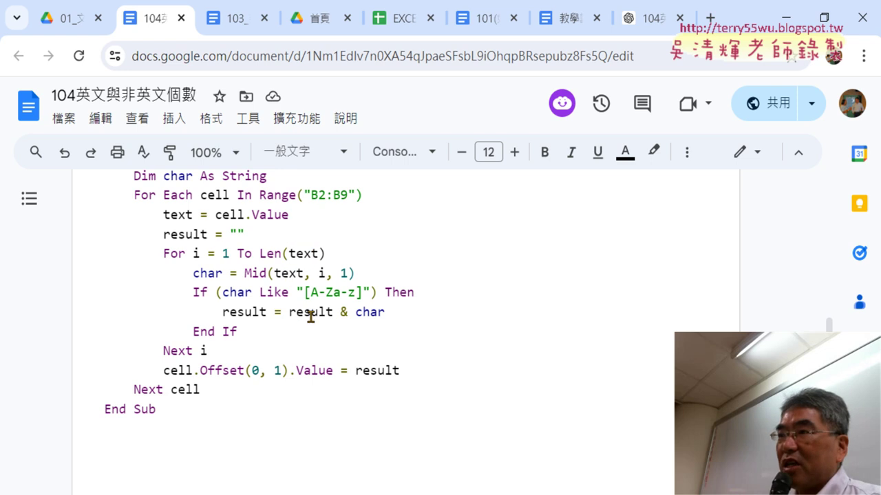
left_click_drag(252, 331, 101, 266)
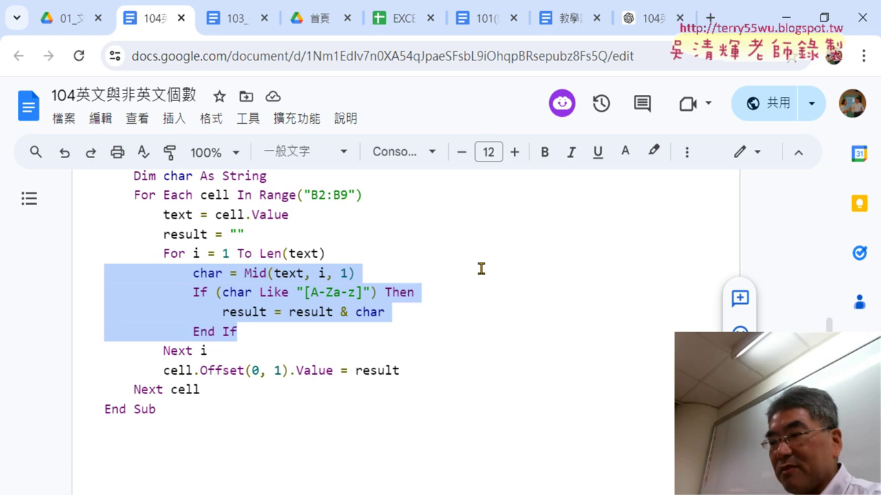
left_click(786, 17)
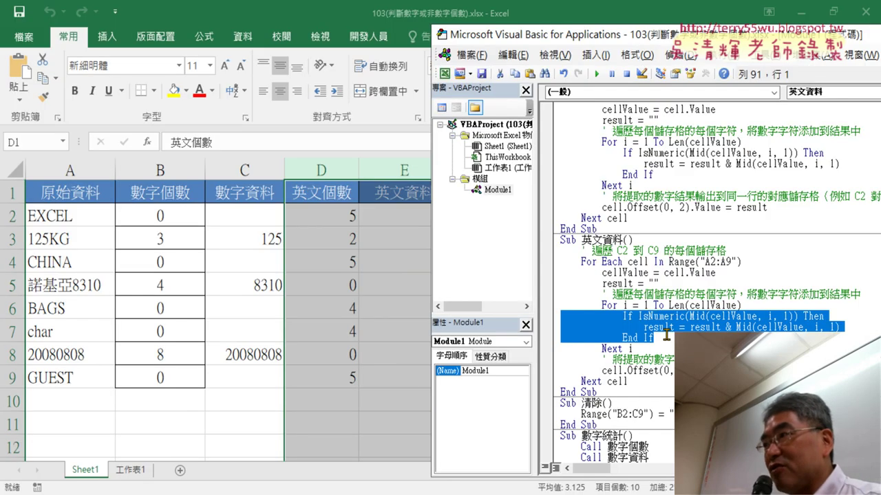
Paste the letter check into 英文資料 and change Text in the Mid call to cellValue.
left_click_drag(667, 336, 545, 316)
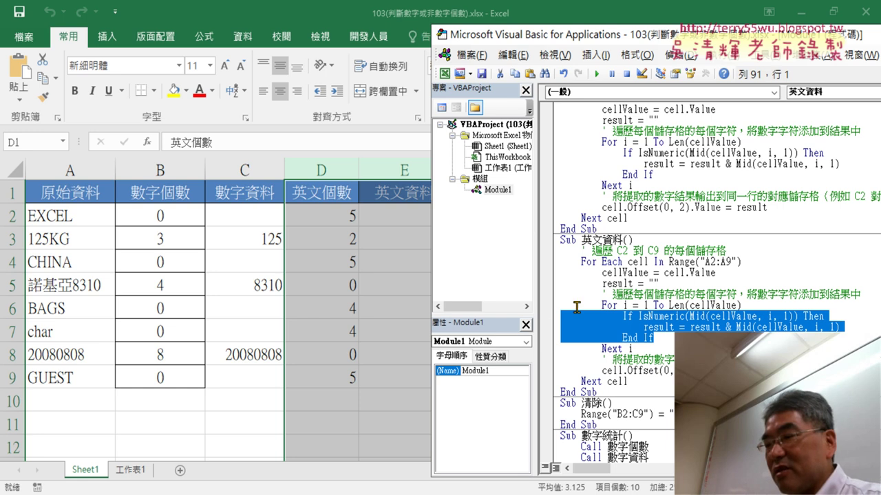
key("ctrl+v")
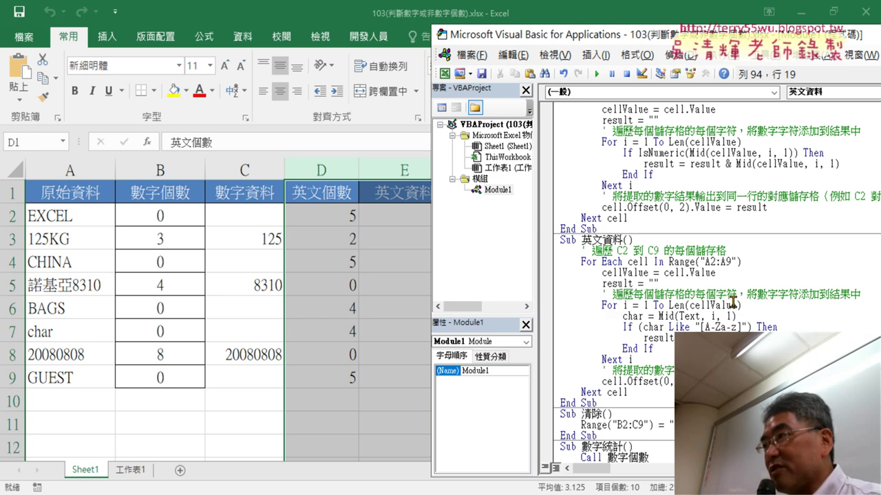
left_click_drag(734, 303, 691, 300)
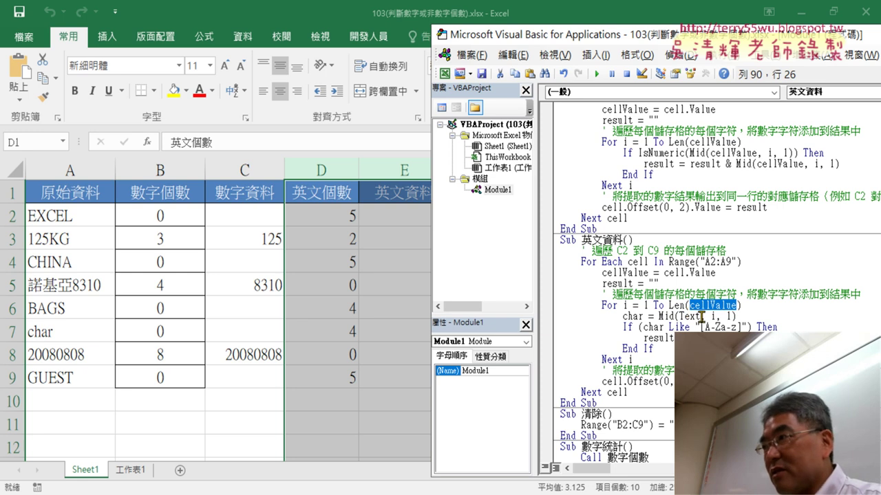
left_click_drag(701, 316, 693, 316)
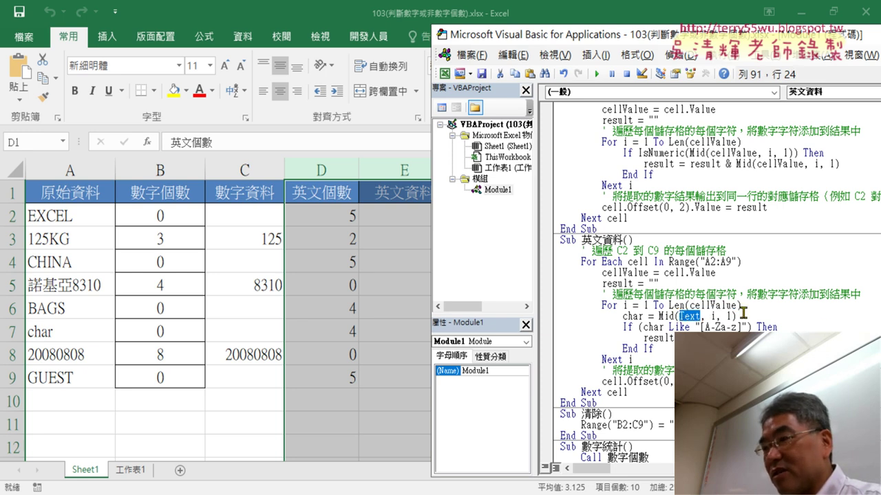
key("ctrl+v")
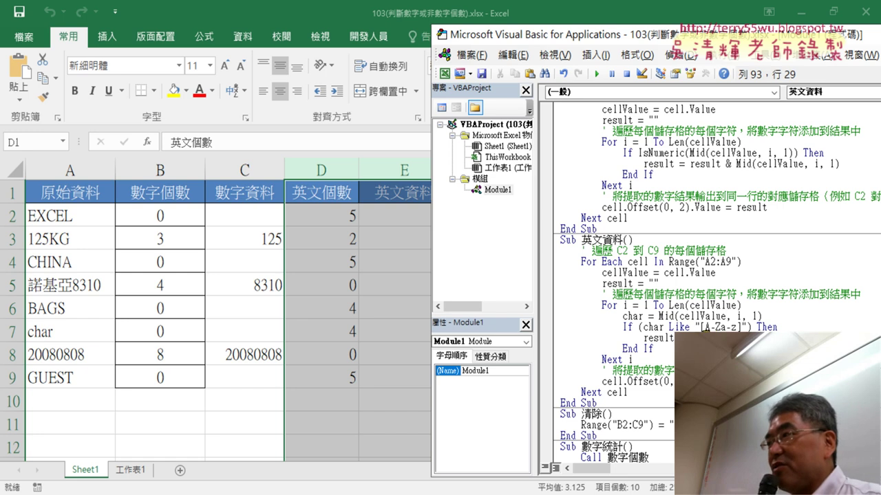
key("Right")
key("Right")
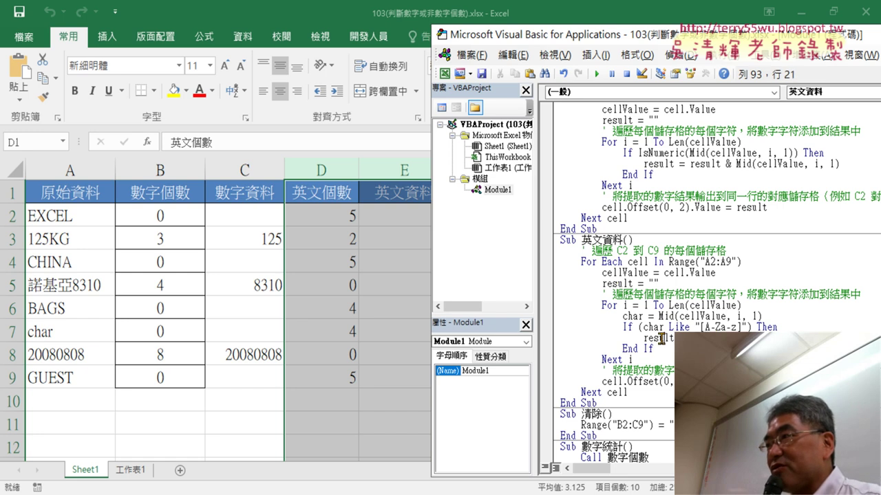
Run 英文資料 so column E lists letters like EXCEL, KG, CHINA, BAGS, GUEST.
left_click(621, 281)
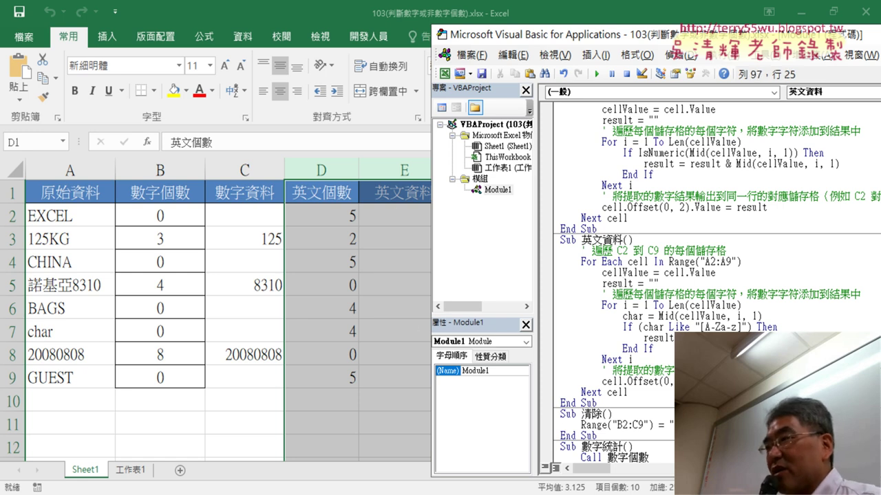
key("Right")
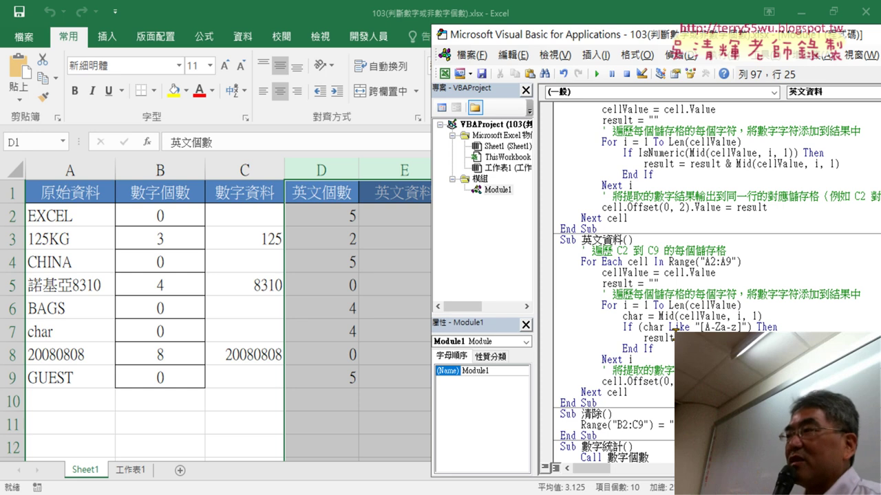
left_click(693, 317)
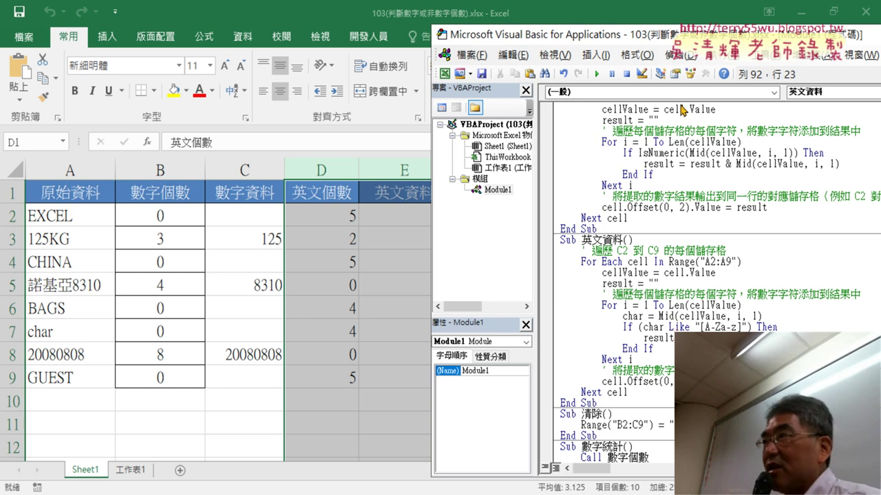
left_click(595, 73)
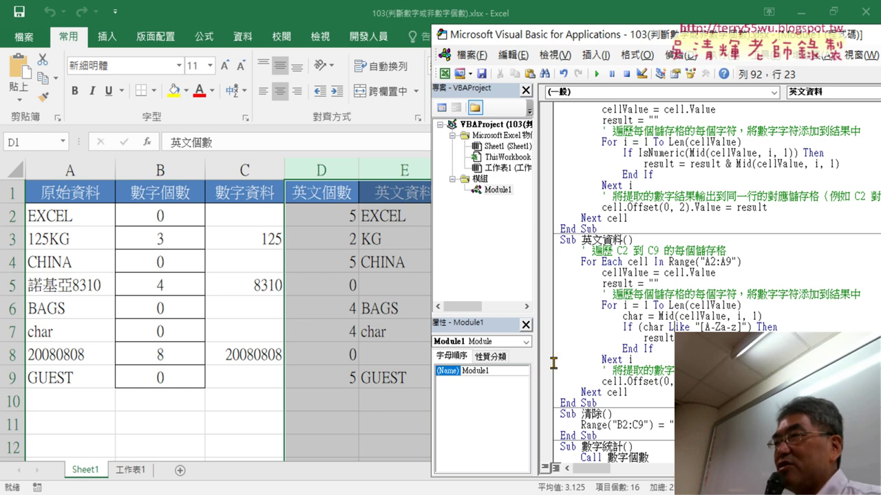
left_click_drag(665, 346, 538, 314)
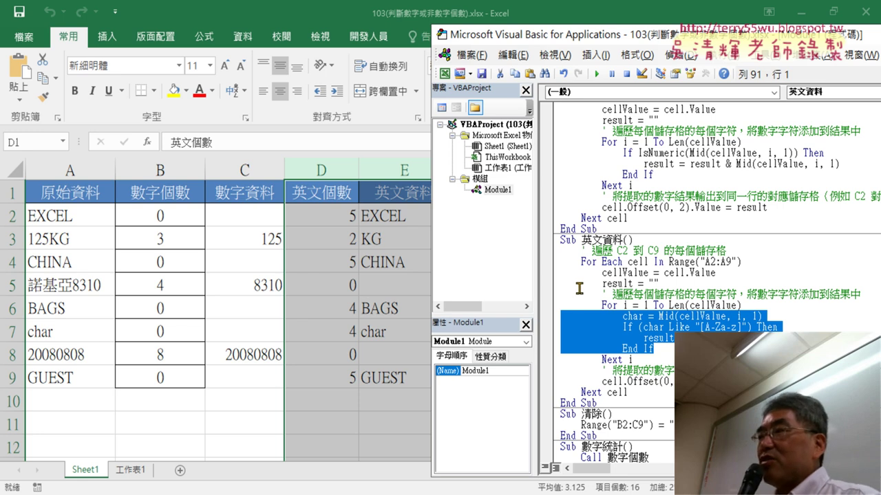
Duplicate the 數字統計 procedure below its End Sub and rename it 英文統計.
scroll(618, 296, "down", 1)
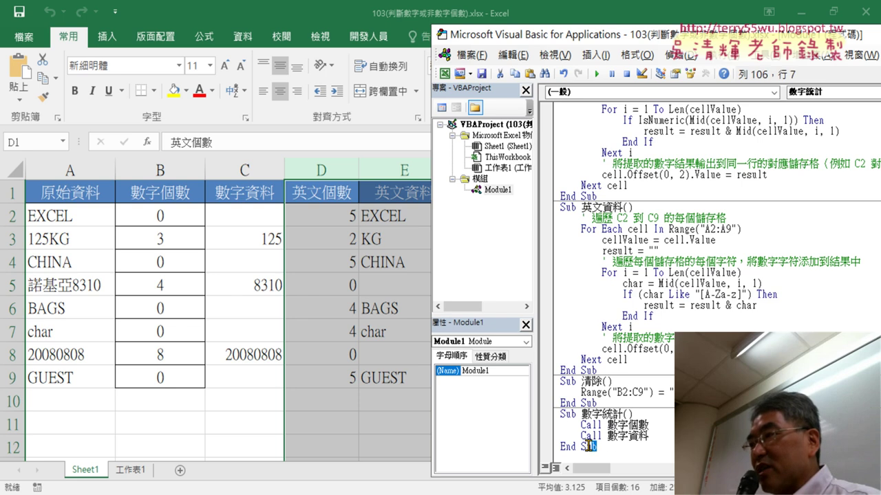
left_click_drag(595, 447, 549, 416)
key("ctrl+c")
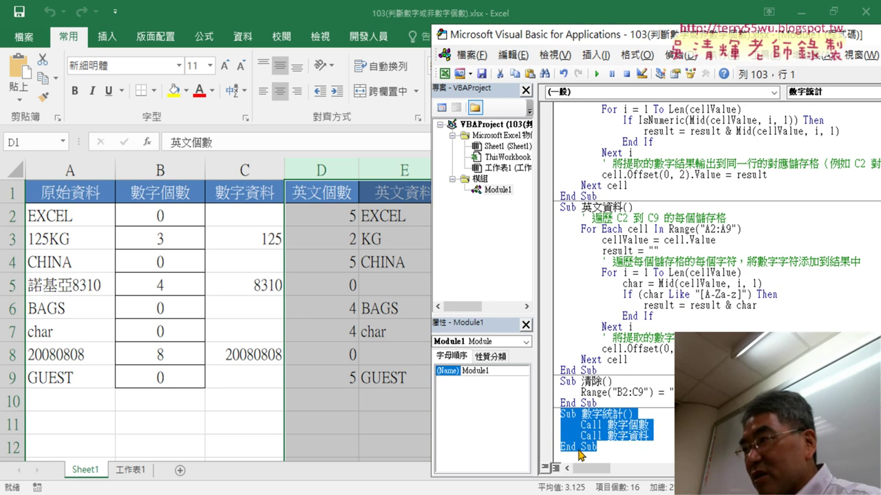
left_click(624, 457)
key("ctrl+v")
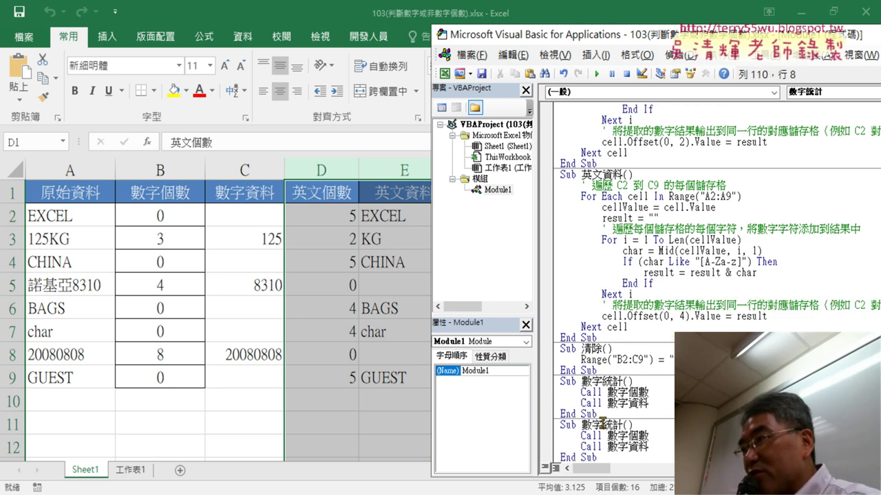
left_click_drag(603, 426, 583, 426)
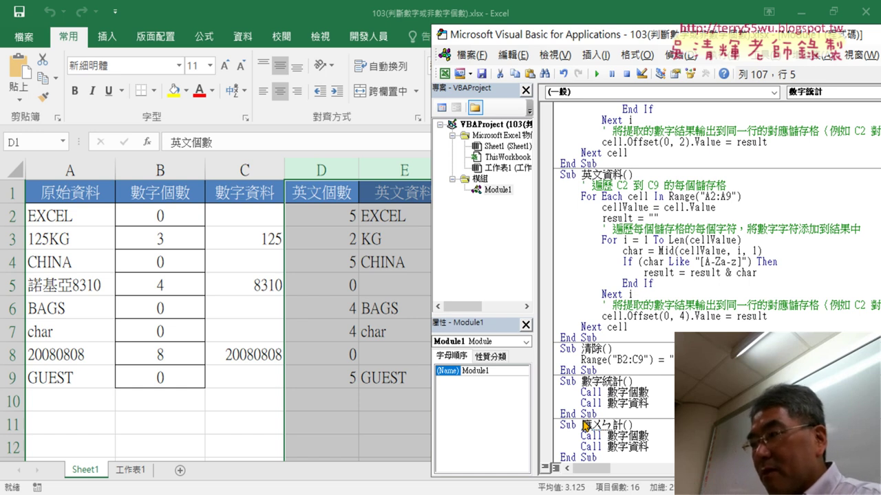
type("英文統")
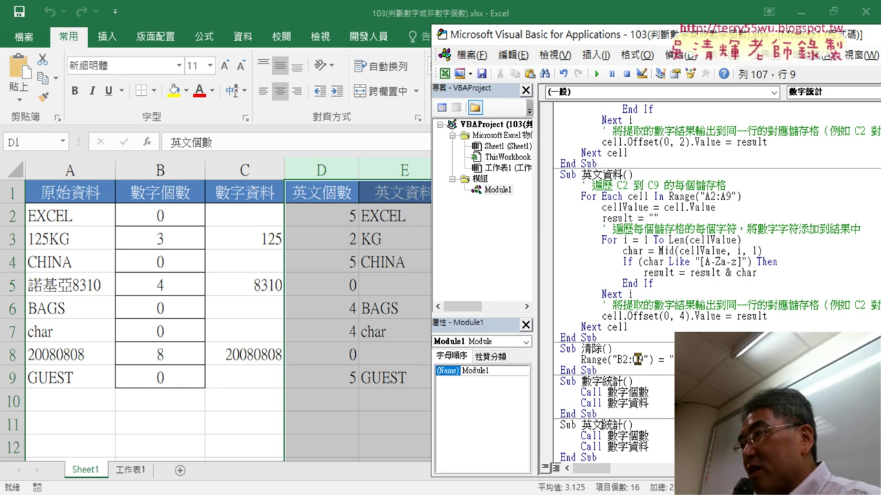
Change the 清除 range from B2:C9 to B2:E9.
left_click_drag(639, 359, 633, 359)
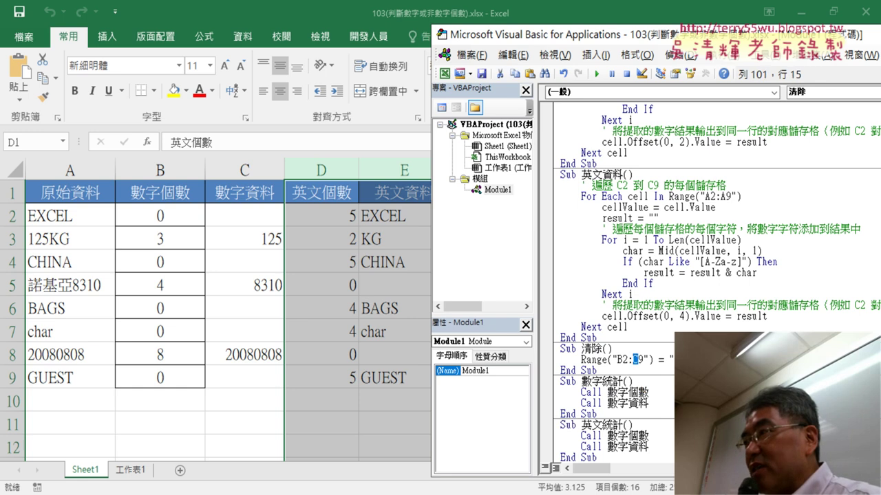
type("E")
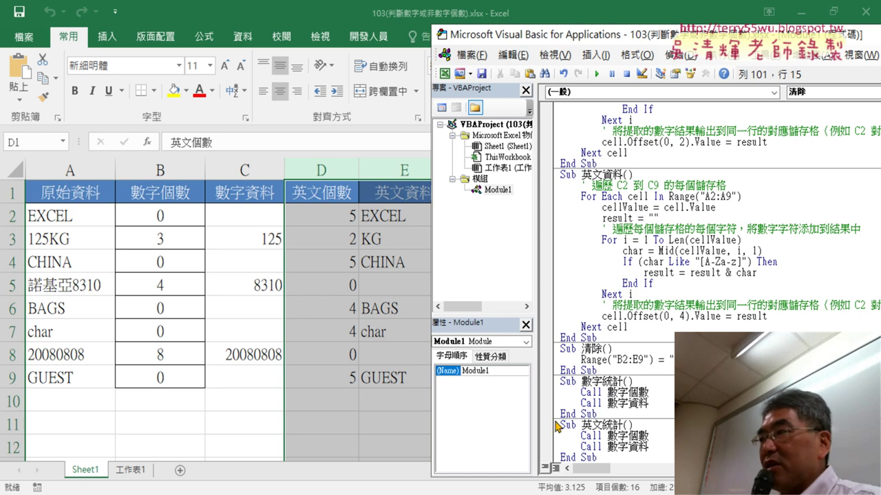
left_click(375, 419)
Copy the 數字統計 button, paste it at F6 and drag the copy just below 清除.
right_click(587, 216)
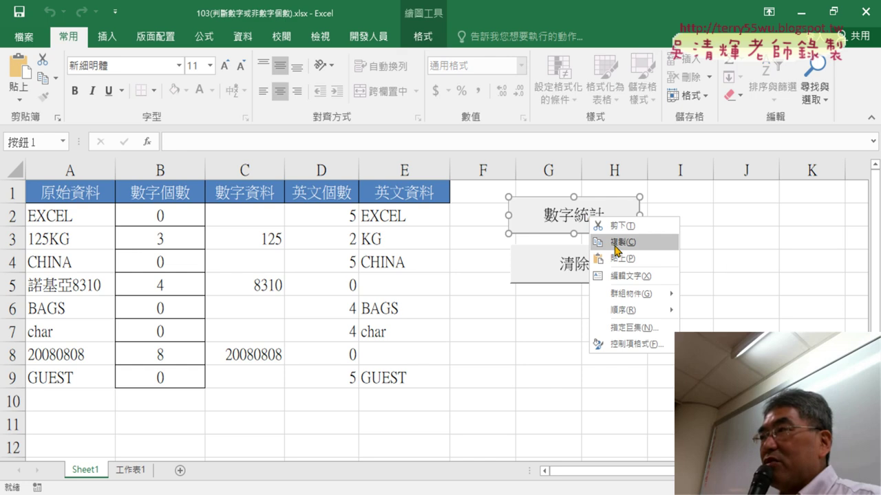
left_click(616, 244)
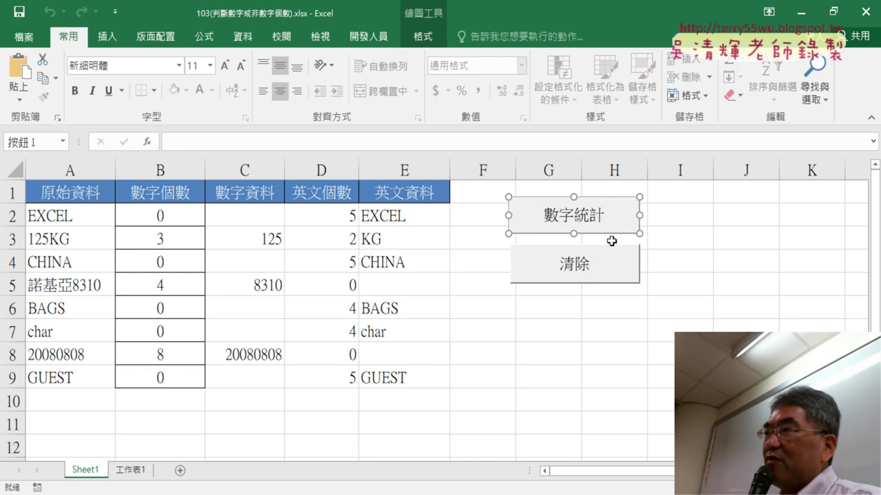
left_click(507, 300)
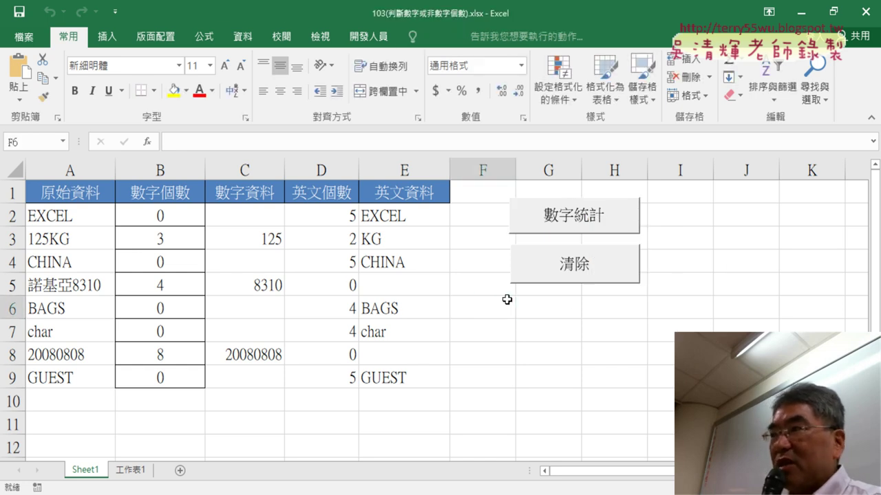
key("ctrl+v")
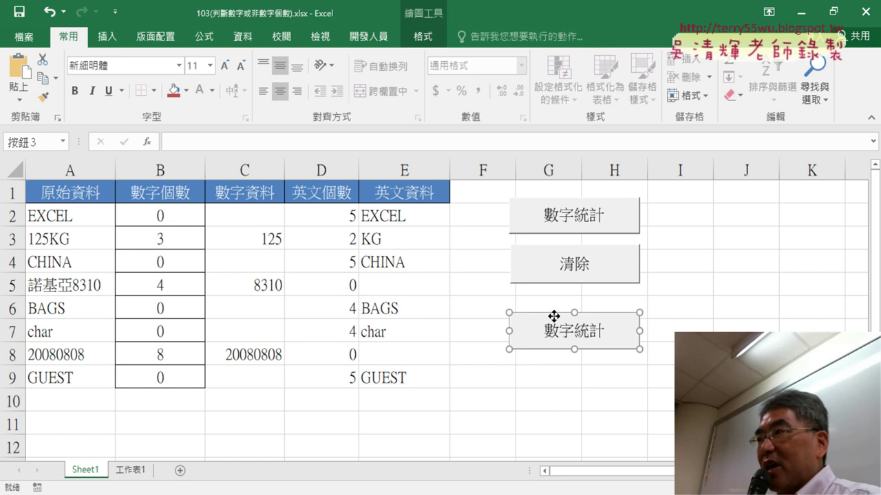
left_click_drag(554, 316, 554, 294)
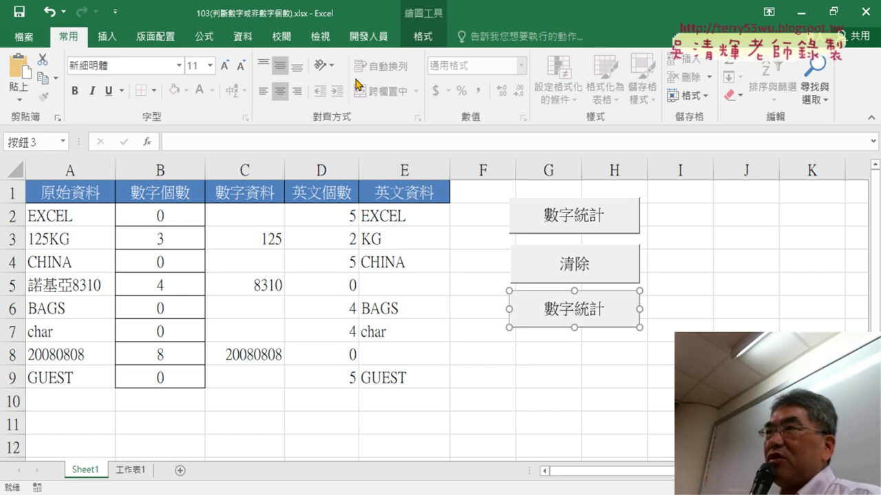
left_click(368, 36)
left_click(329, 77)
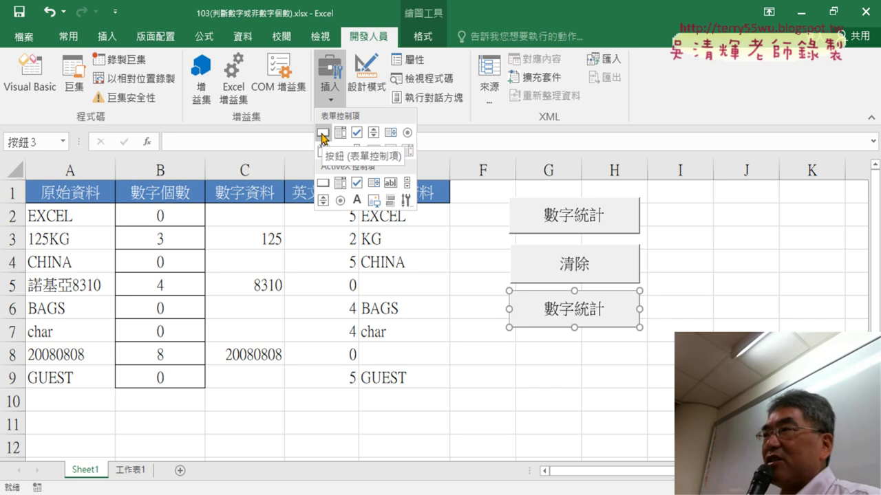
Assign the 英文統計 macro to the copied button, copying the name 英文統計 for its caption.
right_click(606, 297)
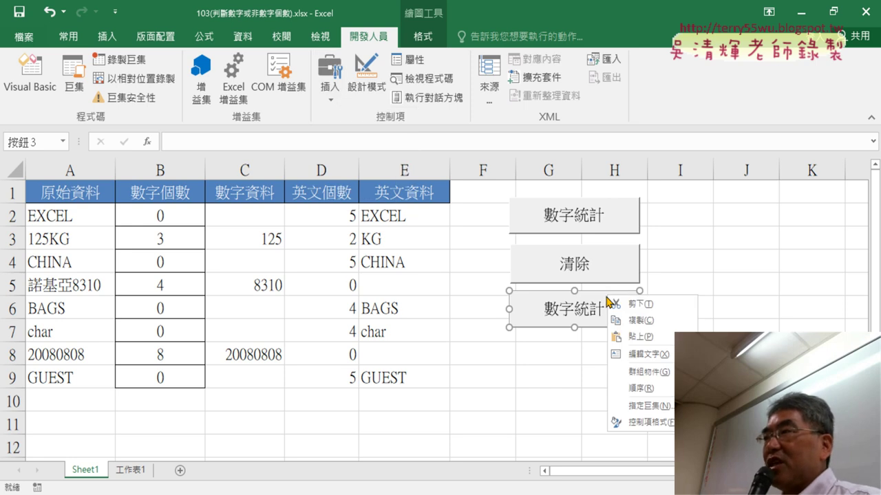
left_click(632, 407)
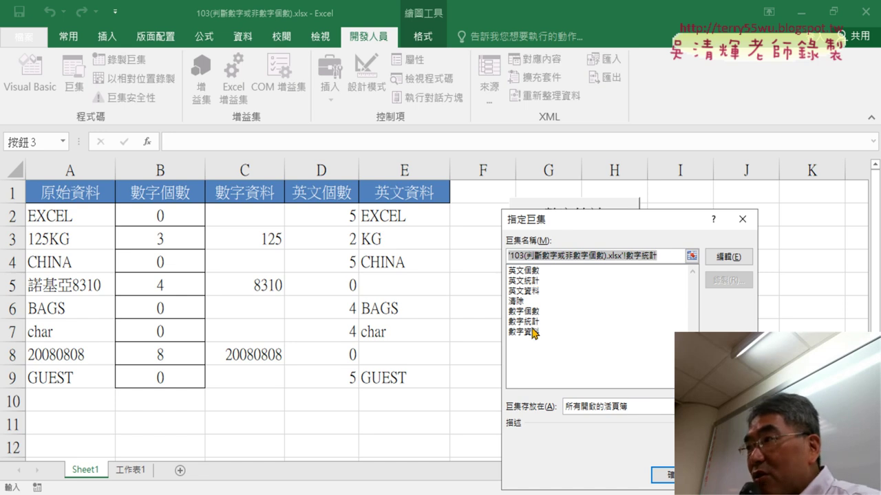
left_click(535, 282)
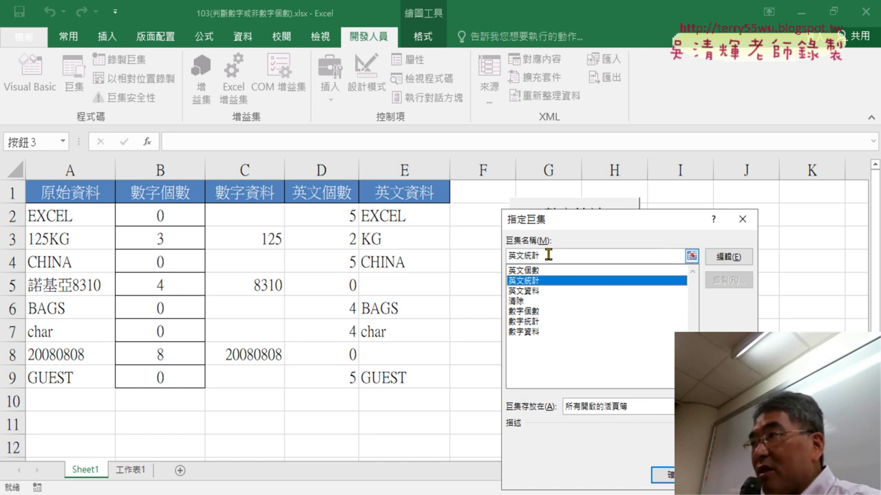
left_click_drag(550, 256, 507, 256)
right_click(524, 256)
left_click(536, 281)
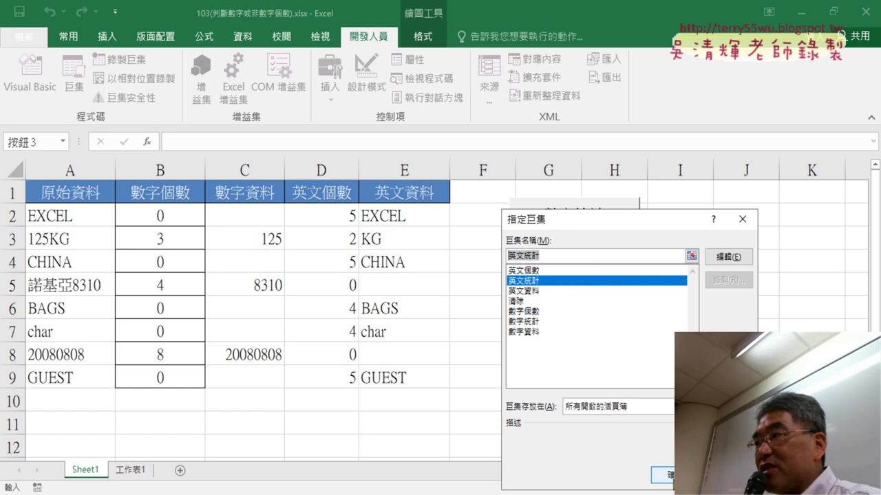
left_click(662, 476)
double_click(557, 312)
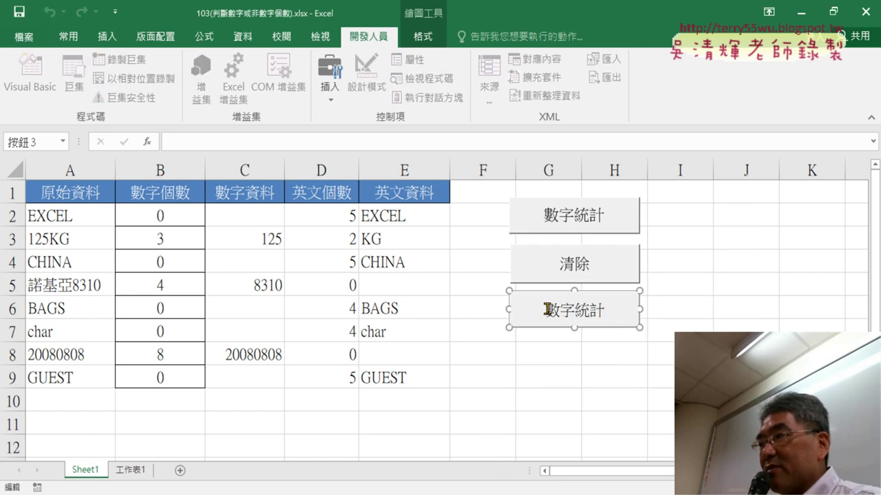
Replace the copied button's 數字統計 caption with 英文統計.
key("BackSpace")
key("ctrl+v")
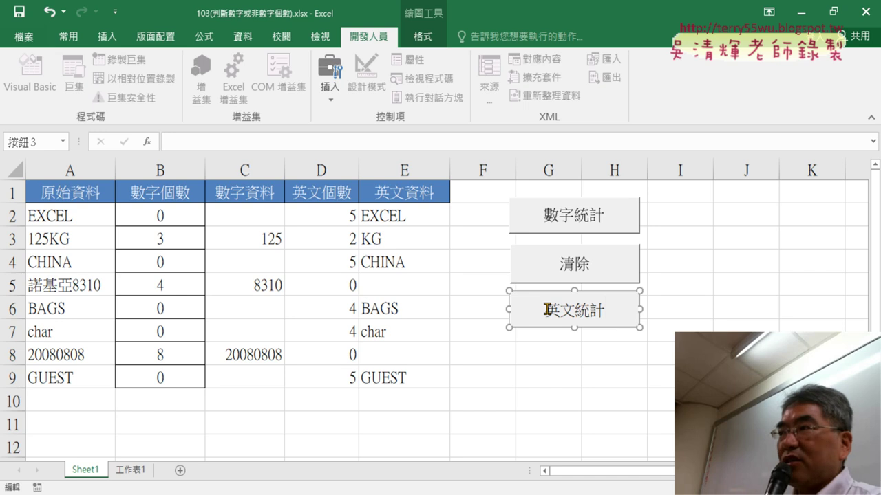
left_click(676, 318)
Run 清除 and 數字統計 to refill columns B and C, then reconfirm the 英文統計 macro on the new button.
left_click(601, 275)
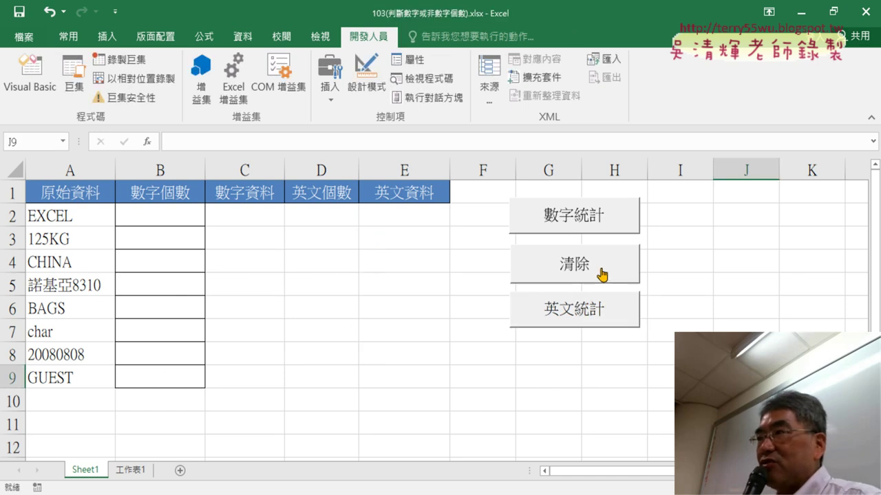
left_click(601, 217)
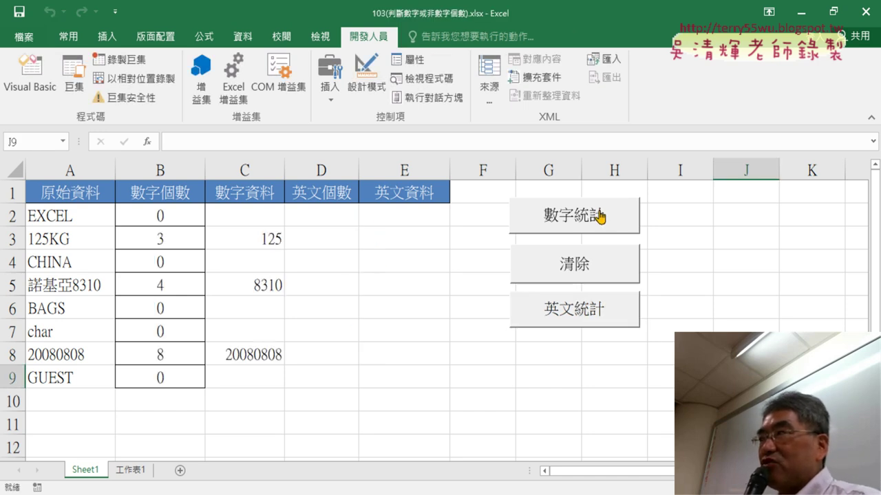
right_click(597, 314)
left_click(647, 419)
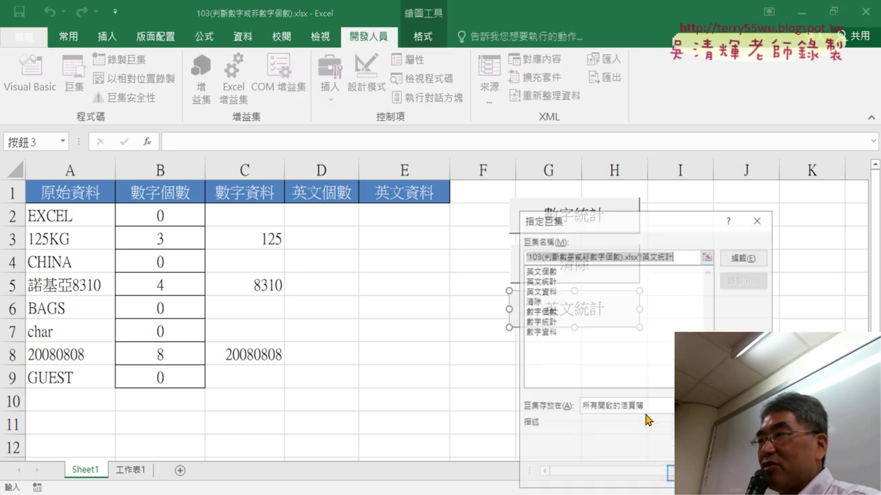
left_click(538, 281)
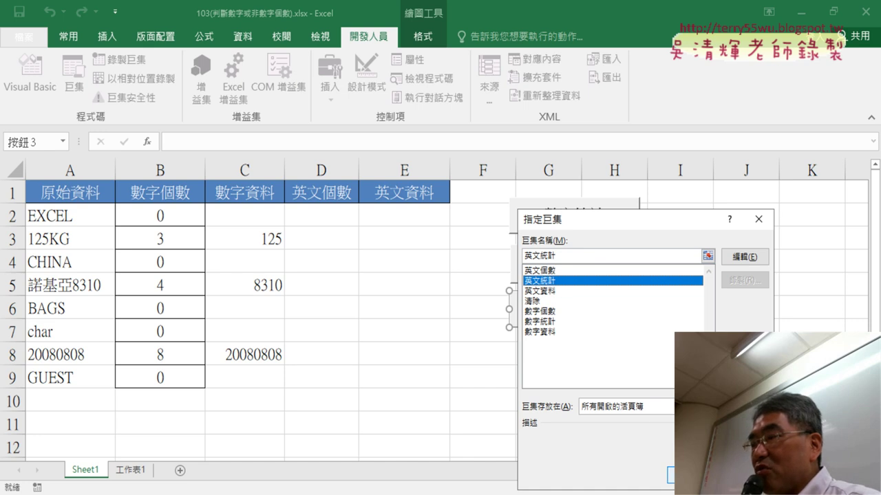
left_click(688, 475)
left_click(659, 400)
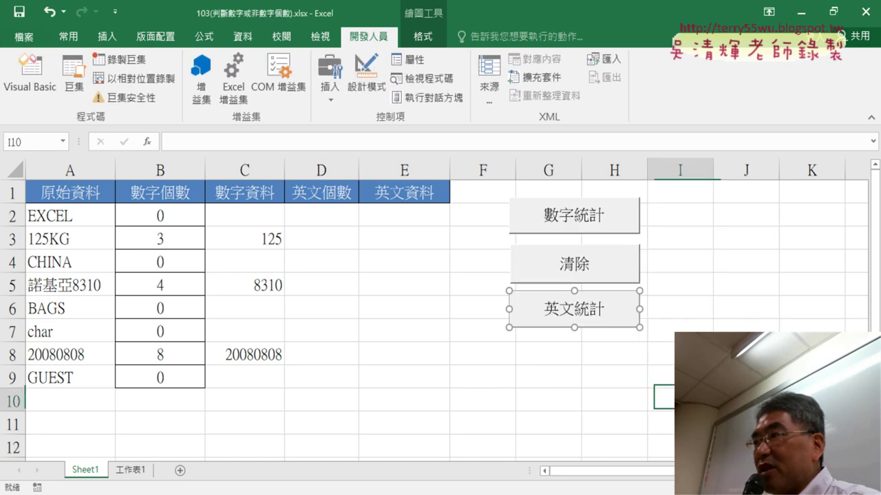
Open the 英文統計 macro in the VBA editor and change its Call from 數字個數 to 英文個數.
right_click(596, 316)
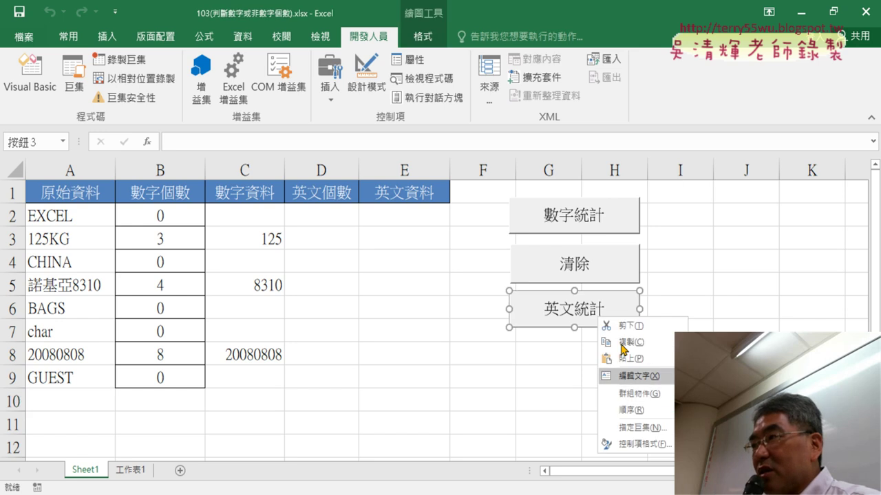
left_click(31, 76)
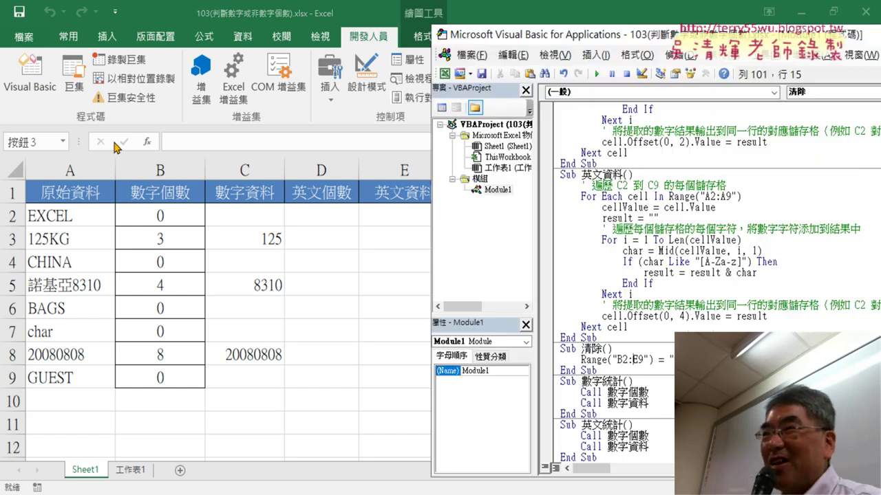
scroll(652, 417, "down", 1)
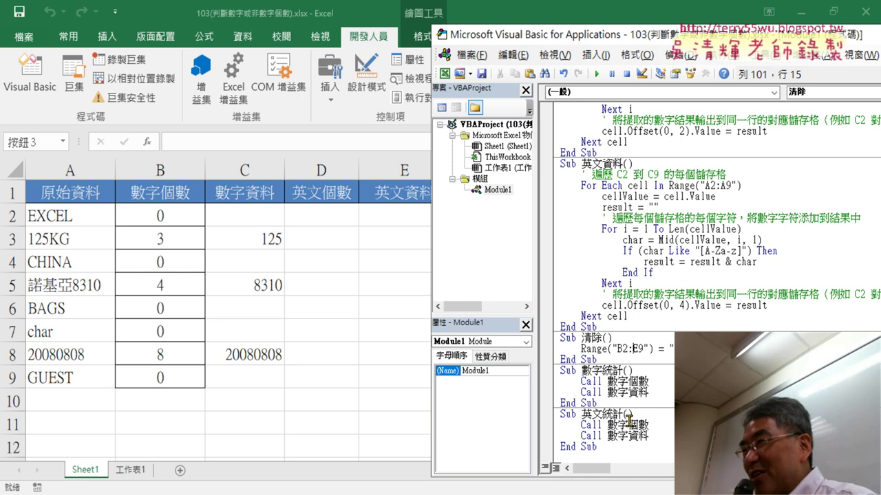
left_click_drag(603, 163, 579, 163)
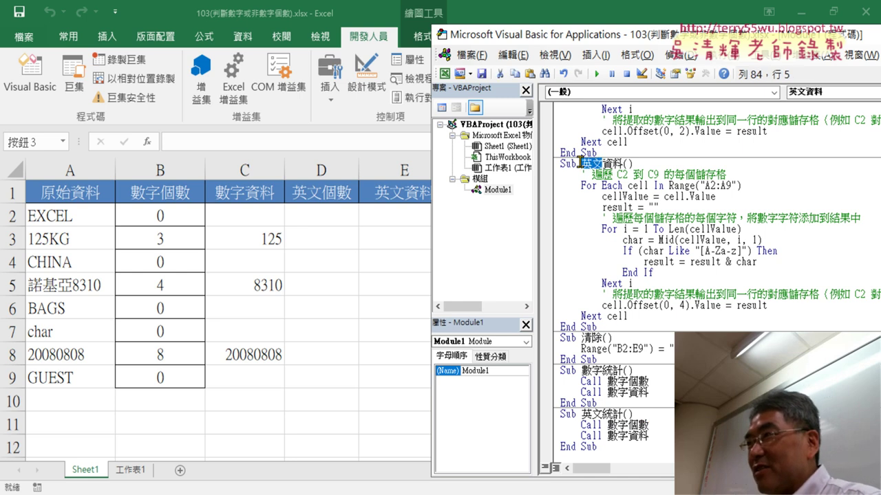
key("ctrl+c")
mouse_move(608, 424)
left_mouse_down()
mouse_move(628, 424)
mouse_move(628, 436)
left_mouse_up()
key("ctrl+v")
key("ctrl+v")
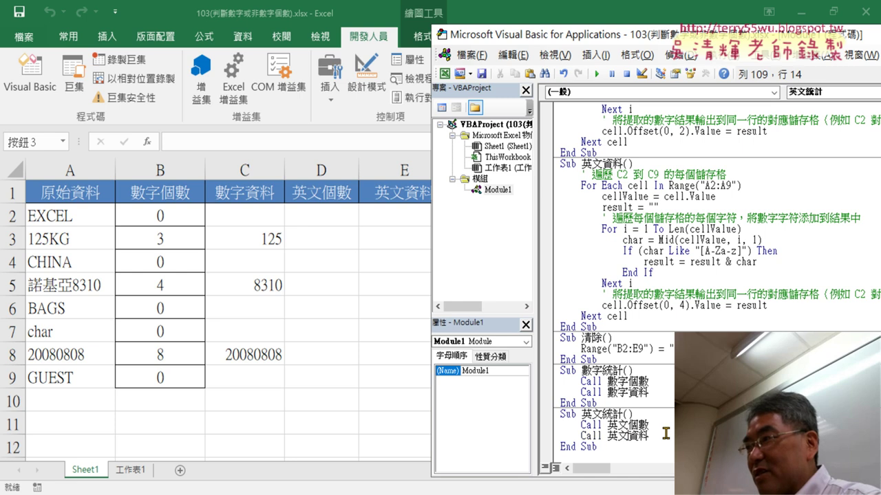
Test the buttons in order 英文統計, 清除, 數字統計, 英文統計 so columns B–E are all filled.
left_click(392, 394)
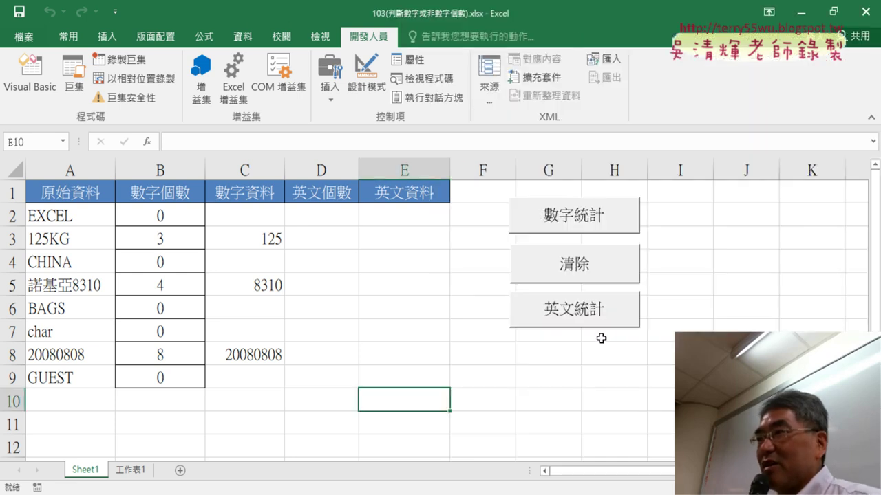
left_click(601, 330)
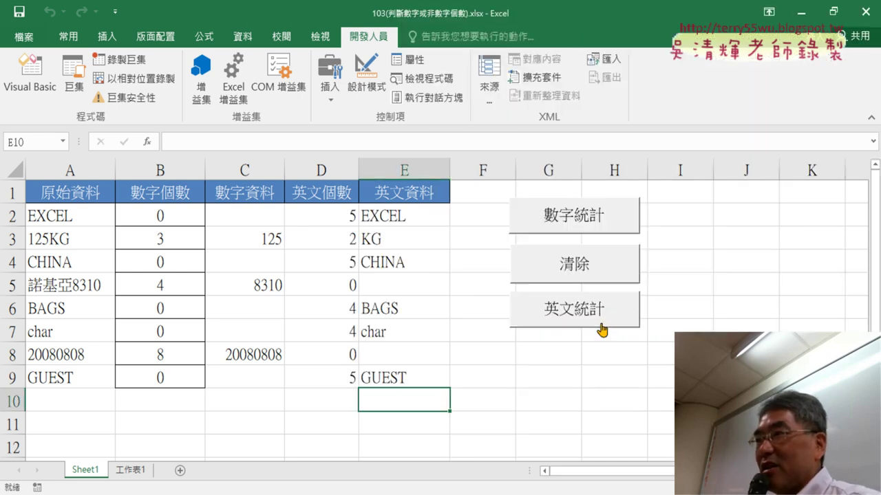
left_click(599, 268)
left_click(608, 223)
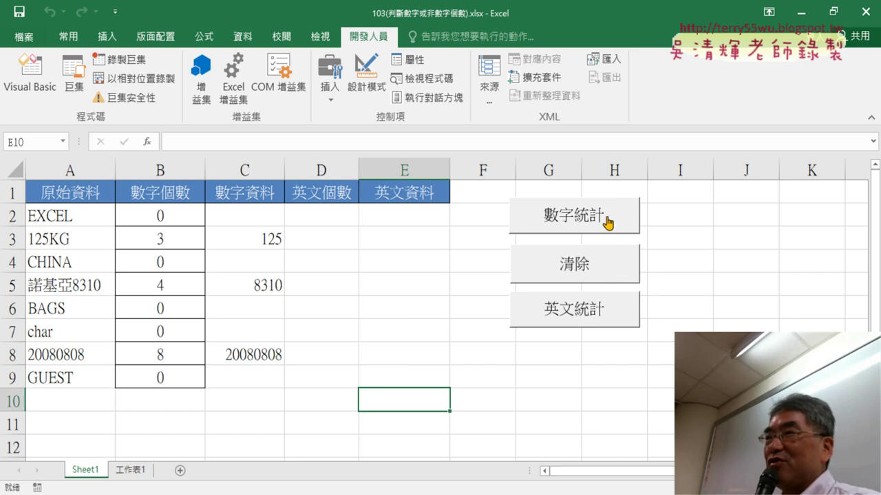
left_click(603, 318)
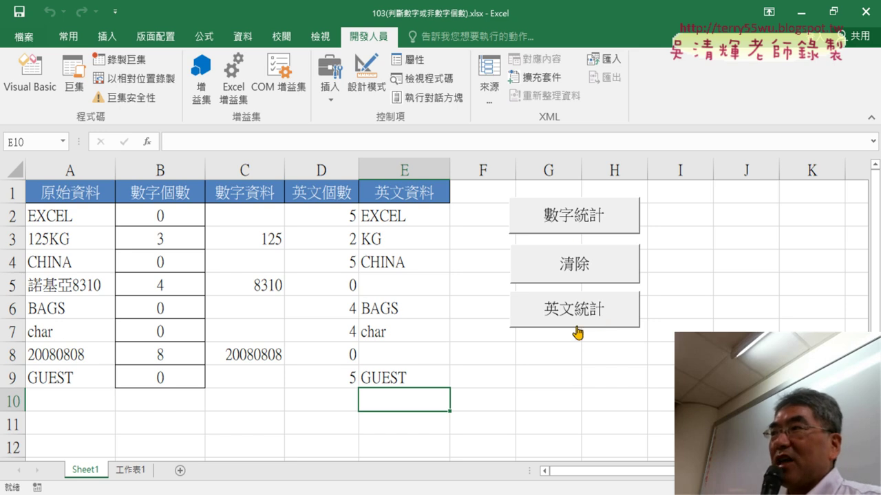
left_click(577, 361)
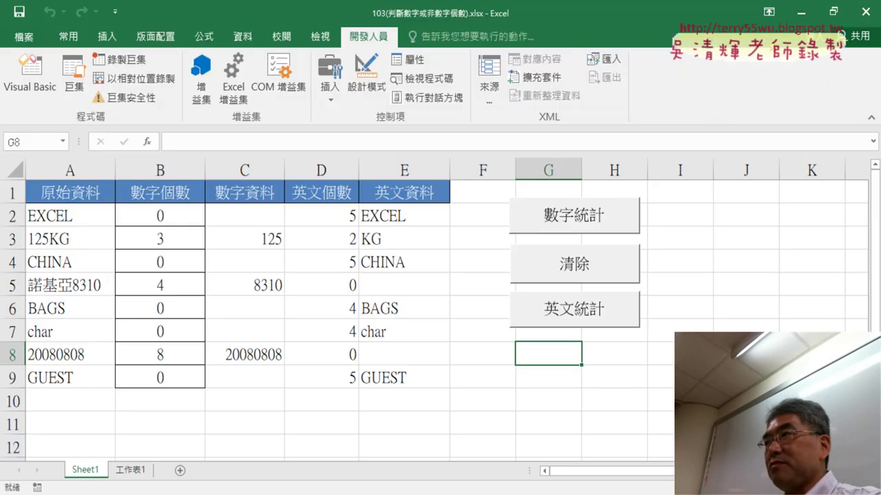
Open the 英文統計 button's macro via 指定巨集 > 編輯 and copy the whole Sub 英文統計 procedure.
right_click(598, 320)
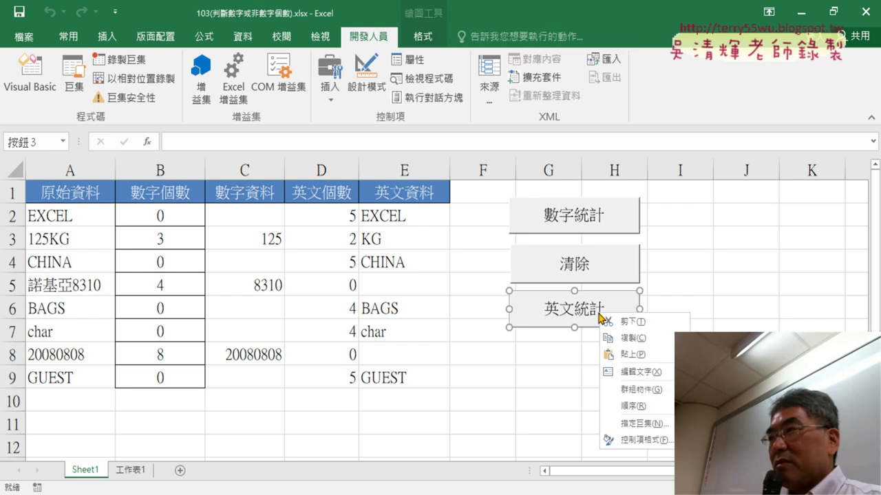
left_click(623, 426)
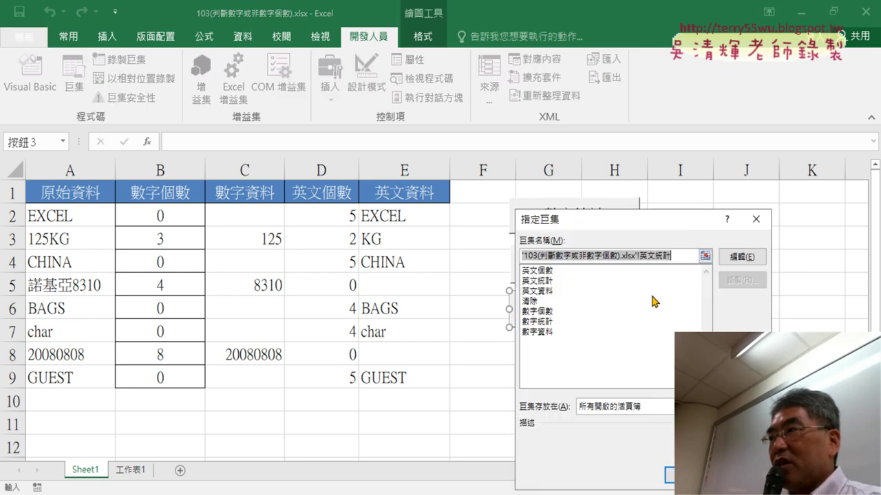
left_click(741, 256)
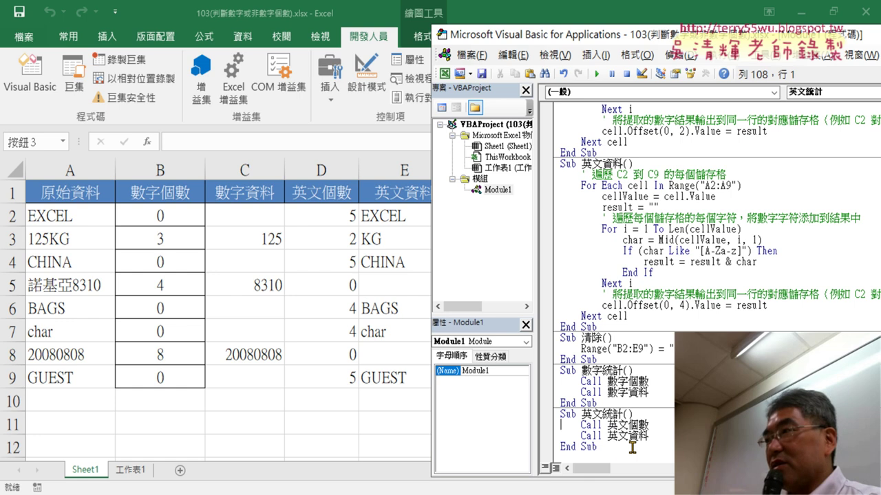
left_click_drag(619, 451, 555, 408)
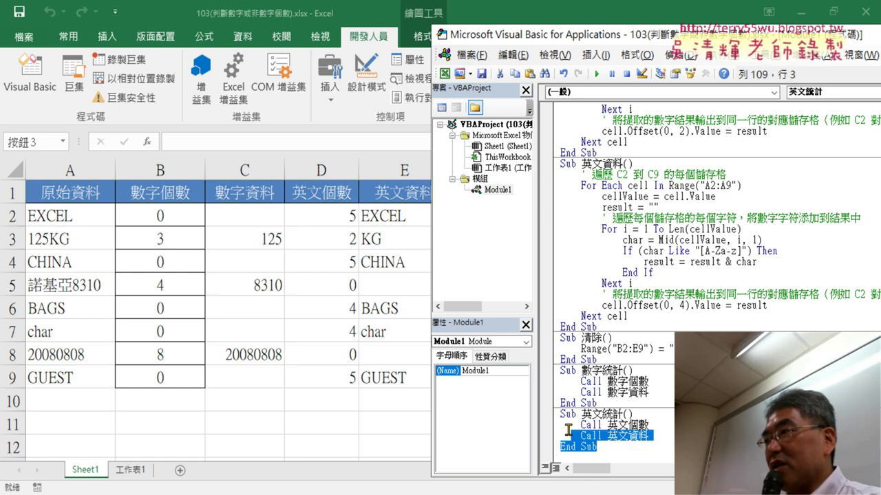
right_click(609, 417)
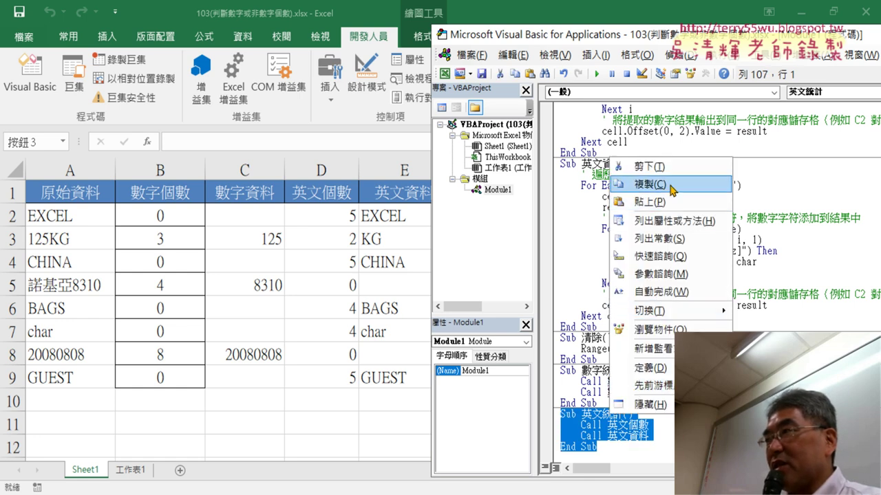
left_click(671, 186)
key("alt+Tab")
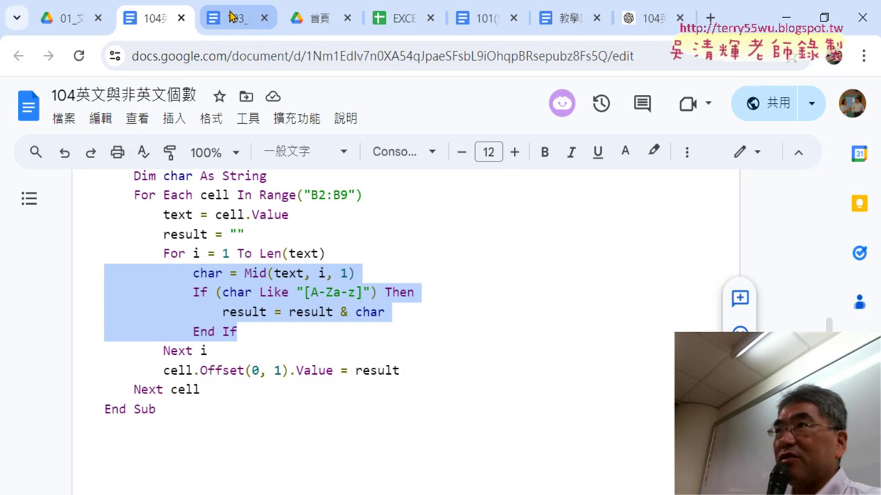
Paste Sub 英文統計 below End Sub in the 103_判斷數字或非數字個數.docx note.
left_click(233, 17)
scroll(342, 248, "down", 2)
left_click(133, 241)
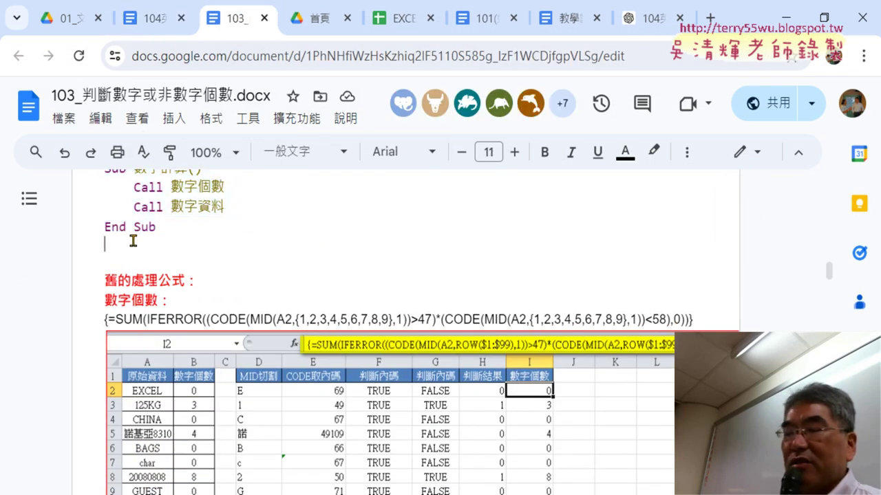
key("ctrl+v")
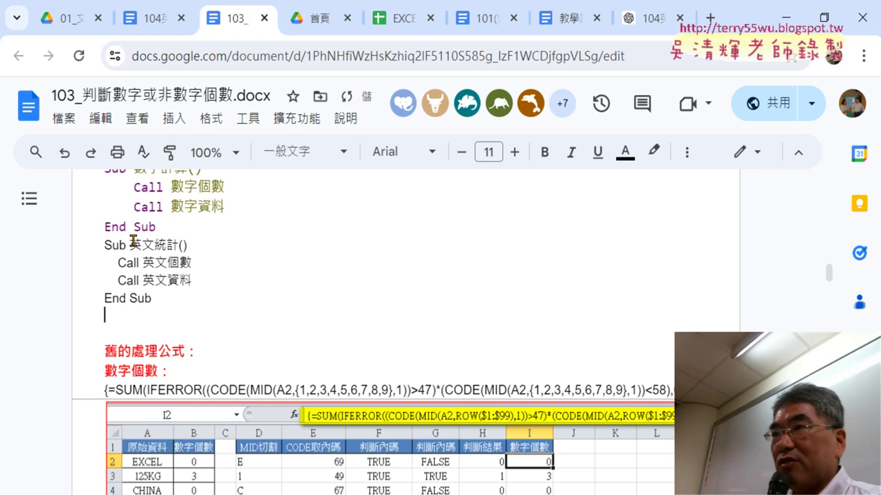
Select the full Sub 英文個數 procedure in the VBA editor and paste it into the note.
key("alt+Tab")
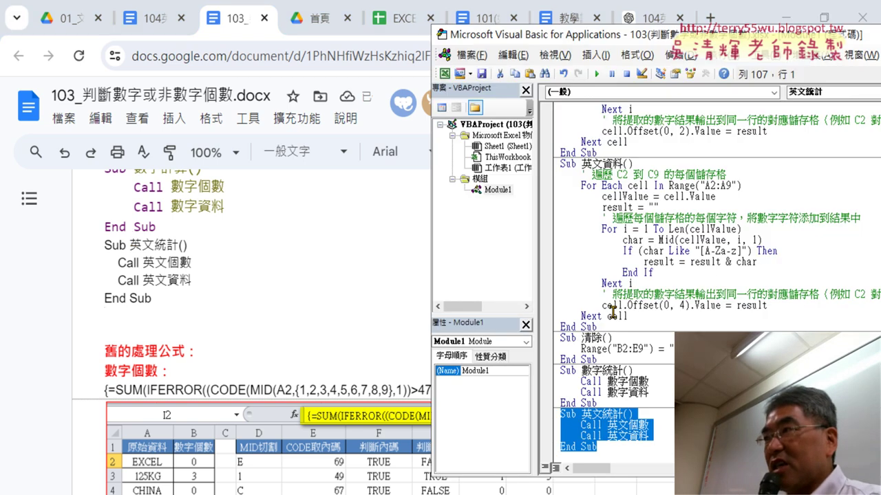
scroll(611, 311, "up", 2)
scroll(611, 341, "up", 2)
scroll(611, 342, "up", 3)
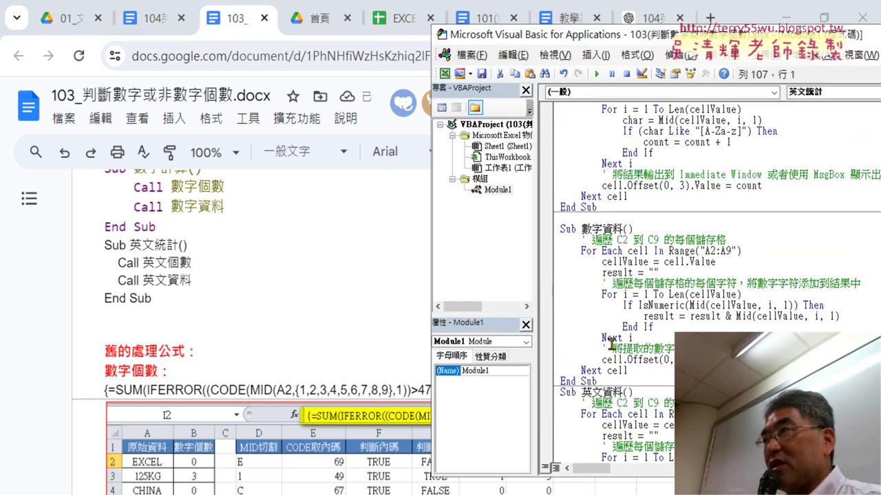
scroll(611, 342, "up", 3)
left_click_drag(611, 307, 544, 121)
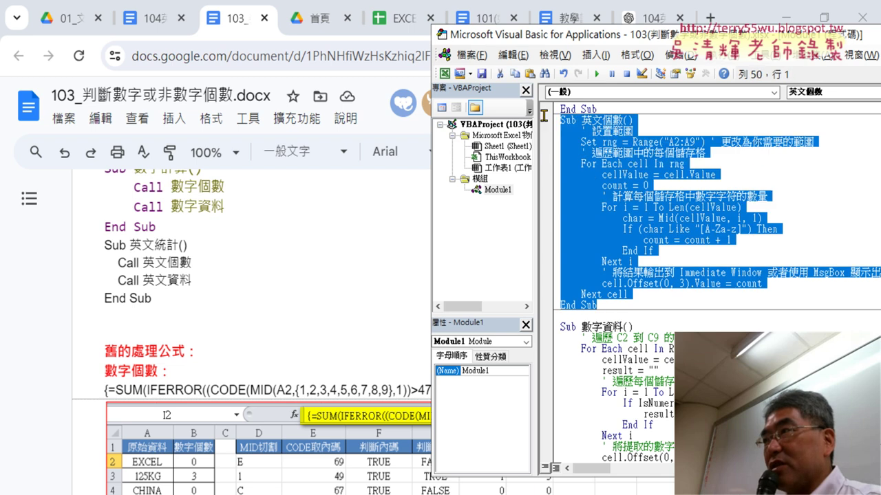
left_click(197, 325)
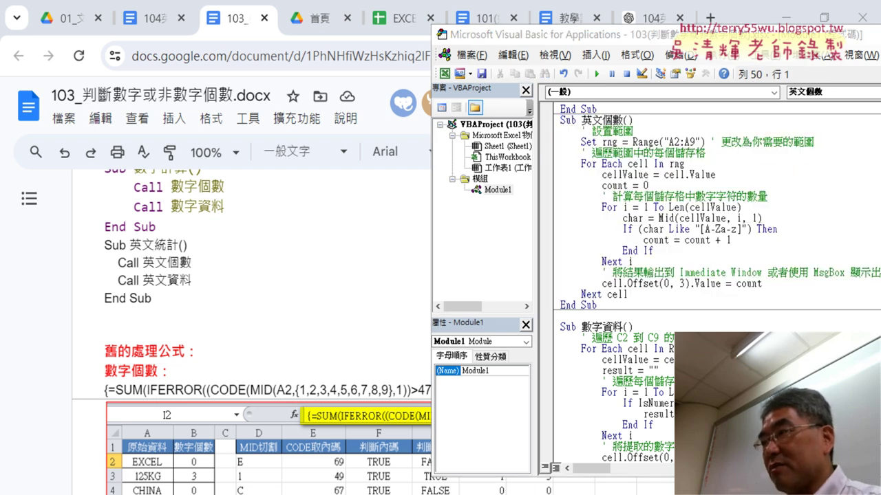
key("ctrl+v")
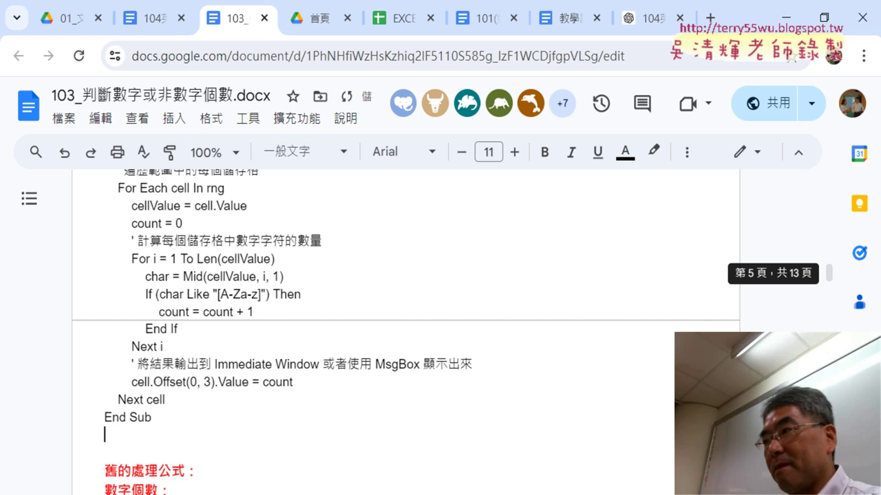
key("alt+Tab")
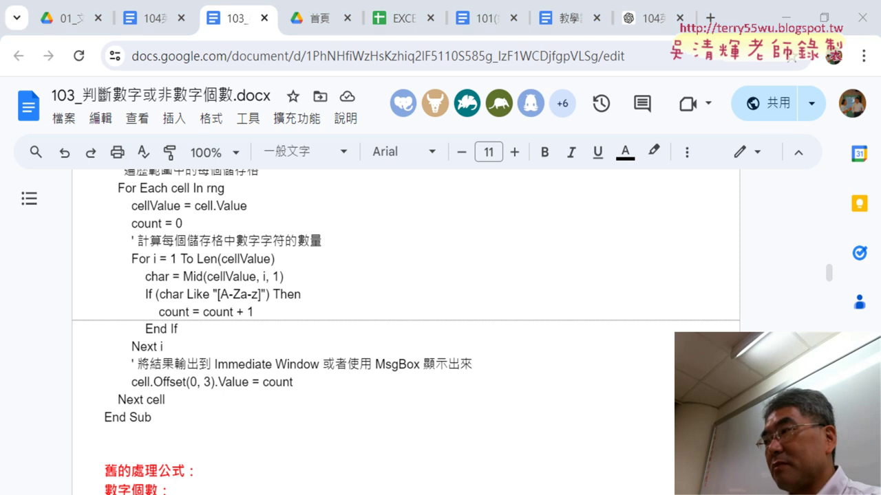
Select Sub 英文資料 through End Sub in the VBA editor and paste it below the 英文個數 code.
key("alt+Tab")
scroll(603, 365, "down", 1)
scroll(602, 365, "down", 2)
scroll(603, 365, "down", 3)
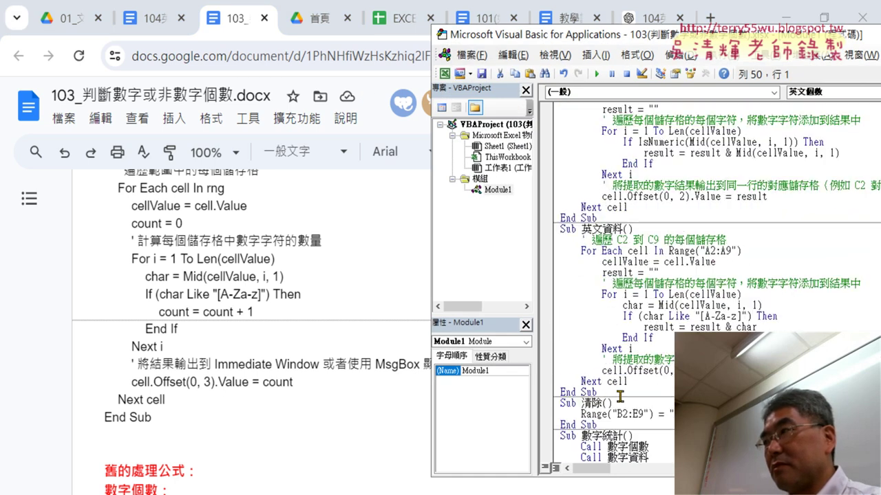
left_click_drag(605, 394, 555, 230)
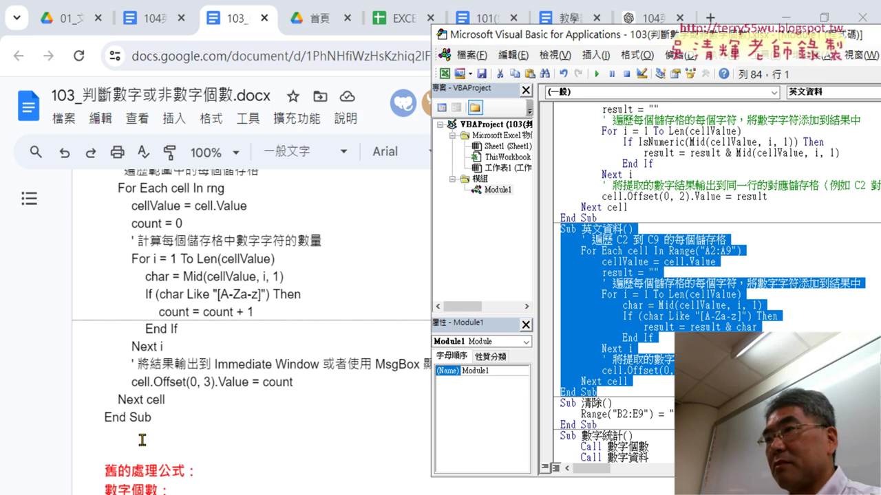
left_click(128, 417)
key("ctrl+v")
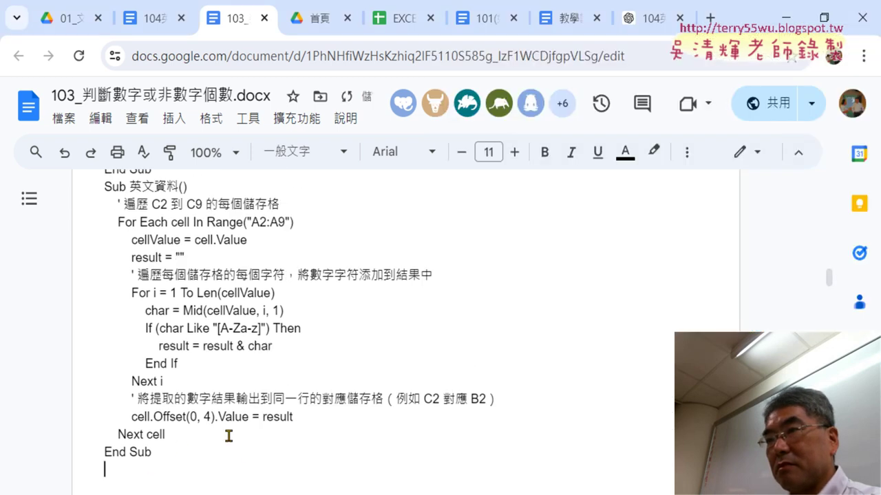
scroll(238, 390, "up", 2)
scroll(238, 389, "up", 2)
scroll(237, 390, "up", 5)
scroll(237, 389, "down", 1)
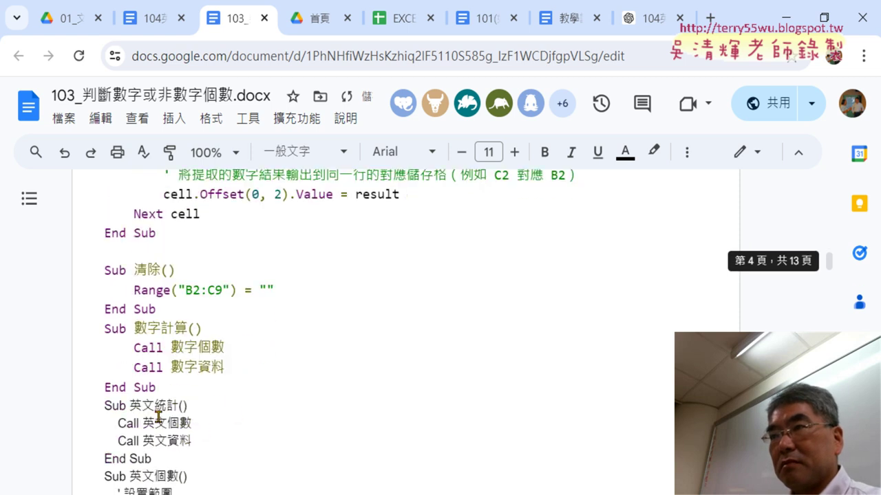
scroll(96, 282, "down", 3)
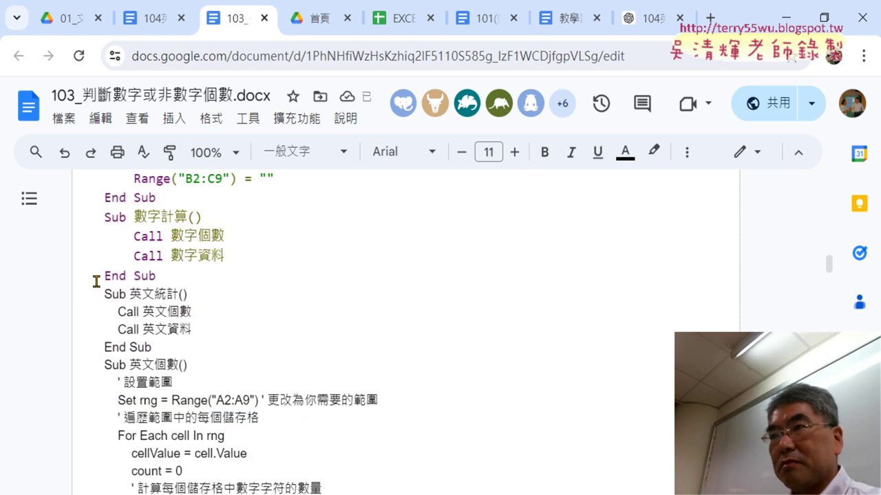